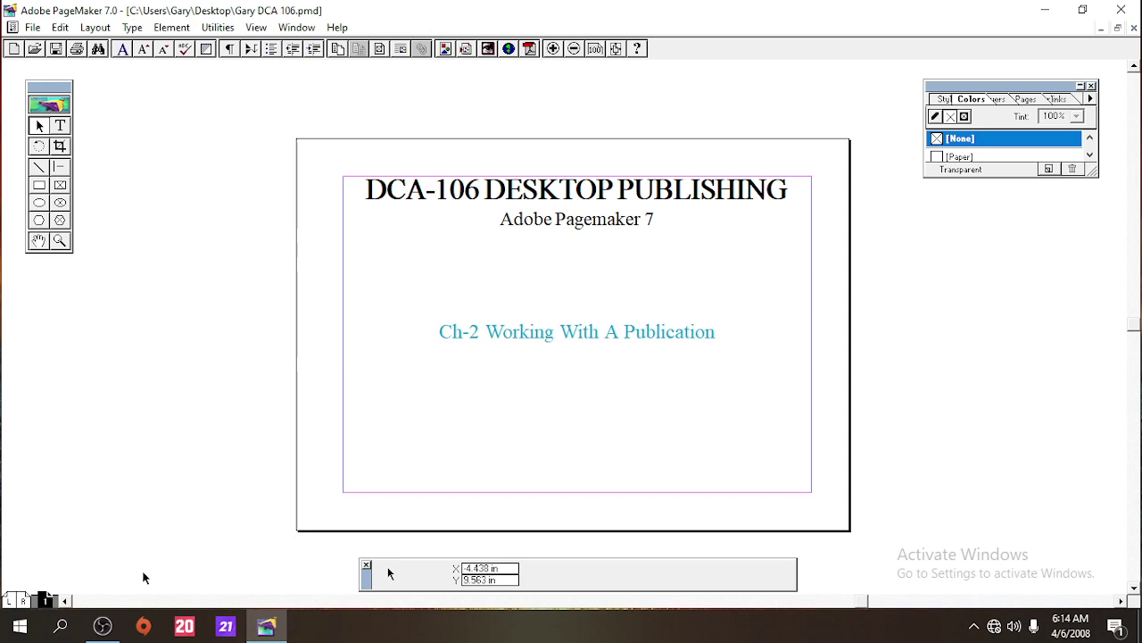
# Close the open publication, exit PageMaker and refresh the desktop.
pyautogui.click(1133, 29)
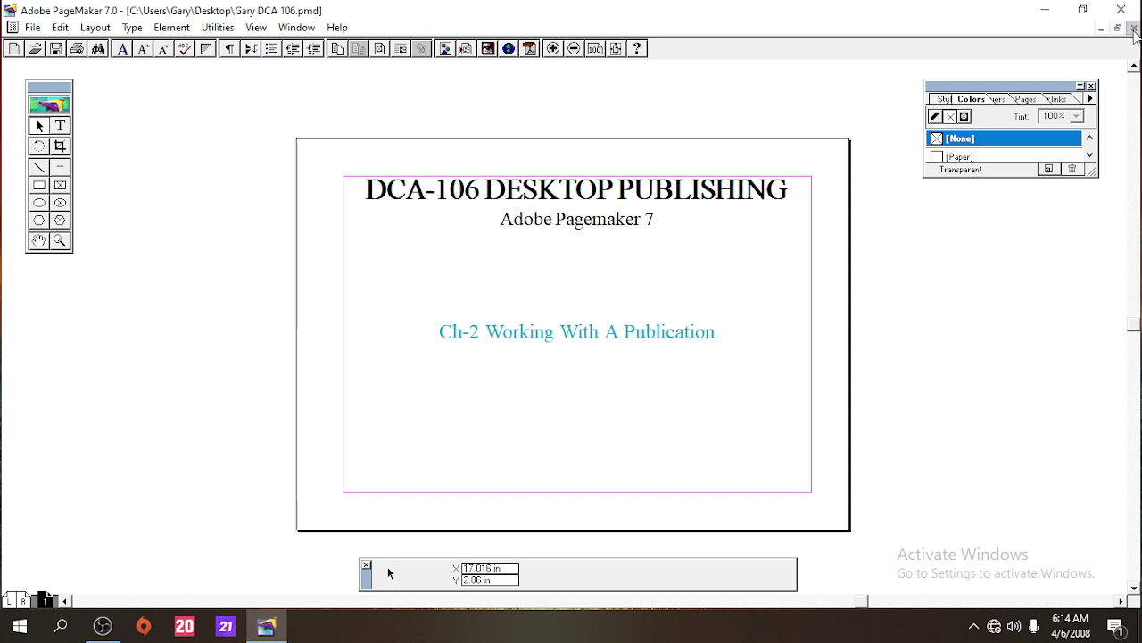
pyautogui.click(610, 368)
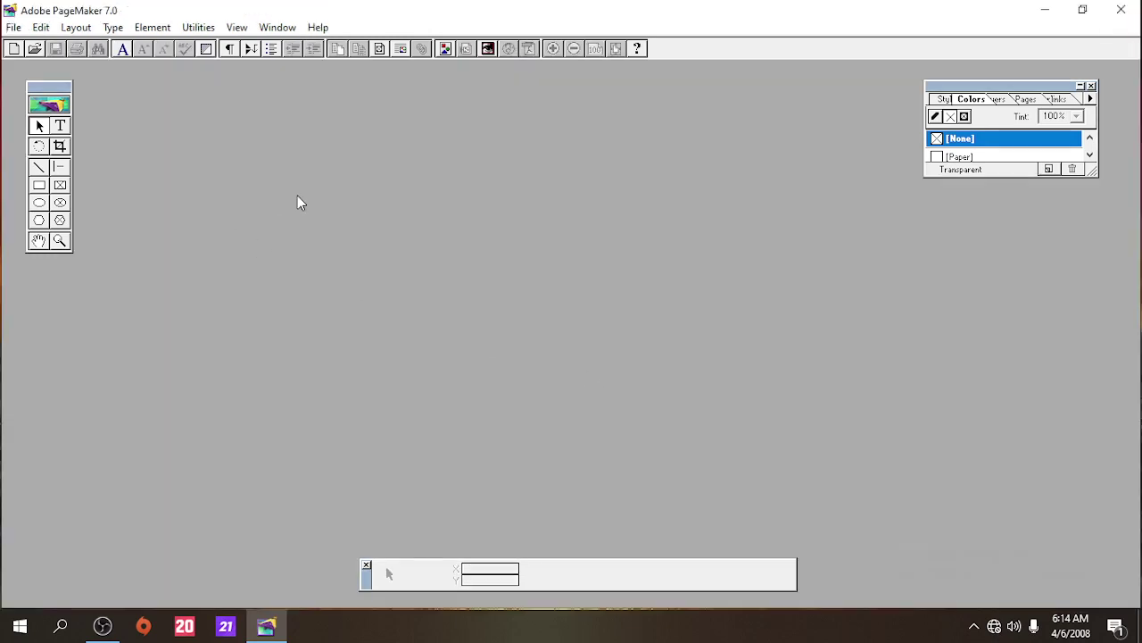
pyautogui.click(1121, 9)
pyautogui.rightClick(505, 146)
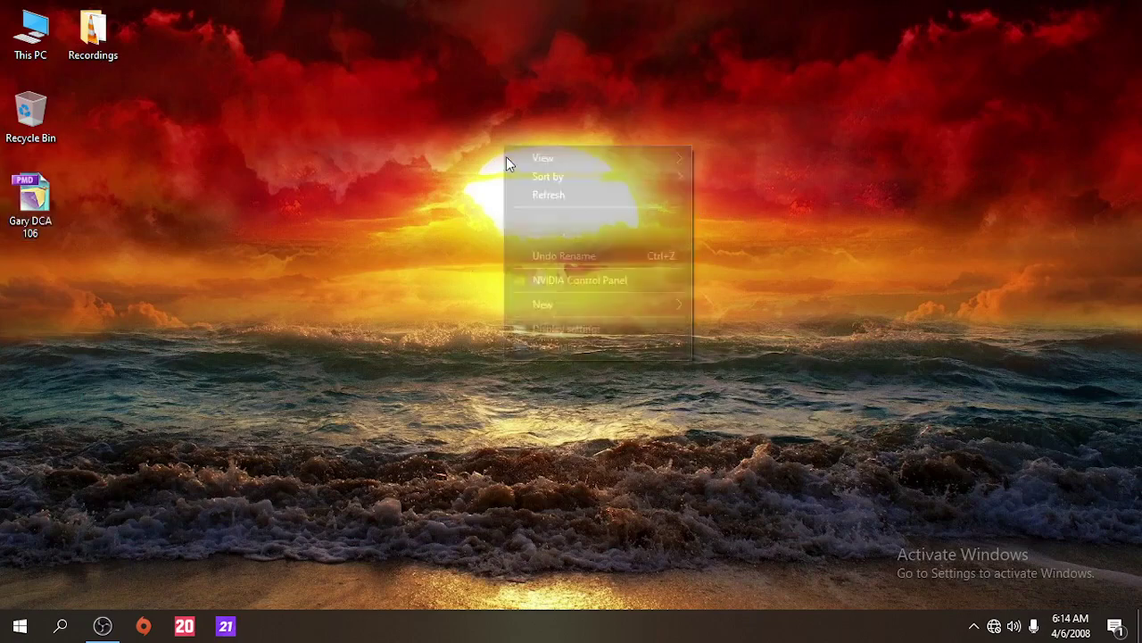
pyautogui.click(538, 197)
pyautogui.rightClick(338, 171)
pyautogui.click(363, 224)
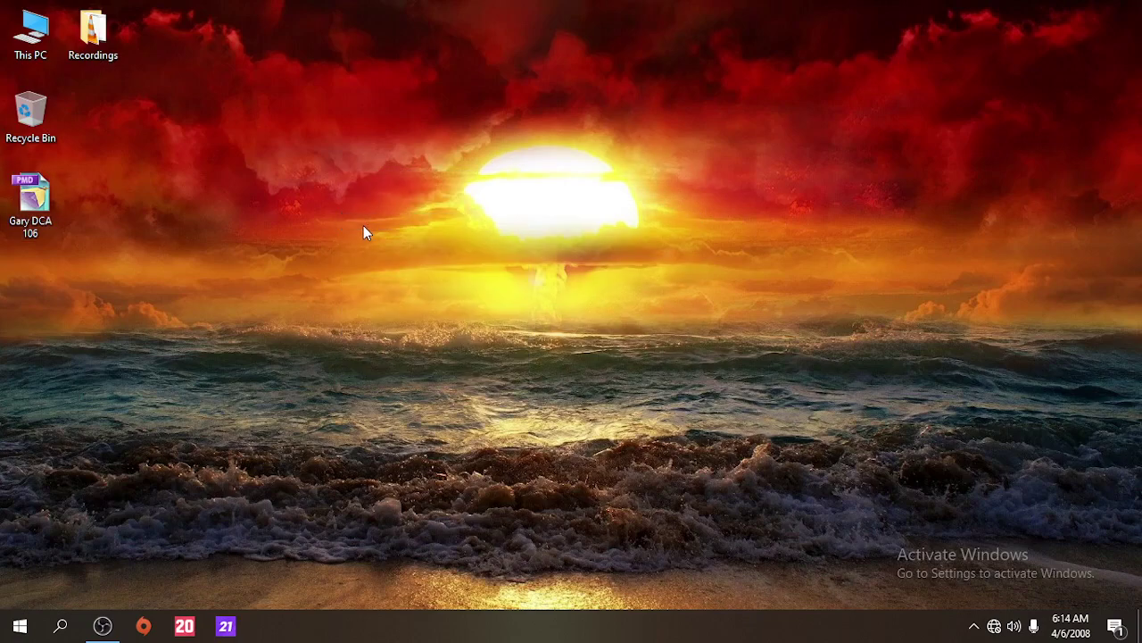
# Launch Adobe PageMaker 7.0 and start a new publication.
pyautogui.click(20, 625)
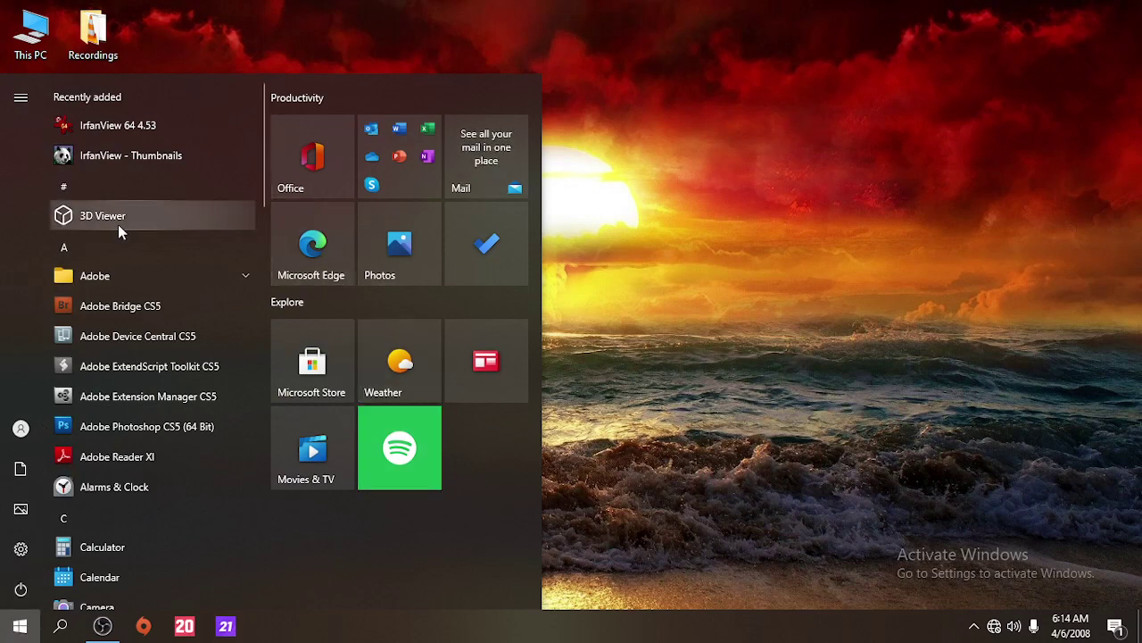
pyautogui.click(199, 275)
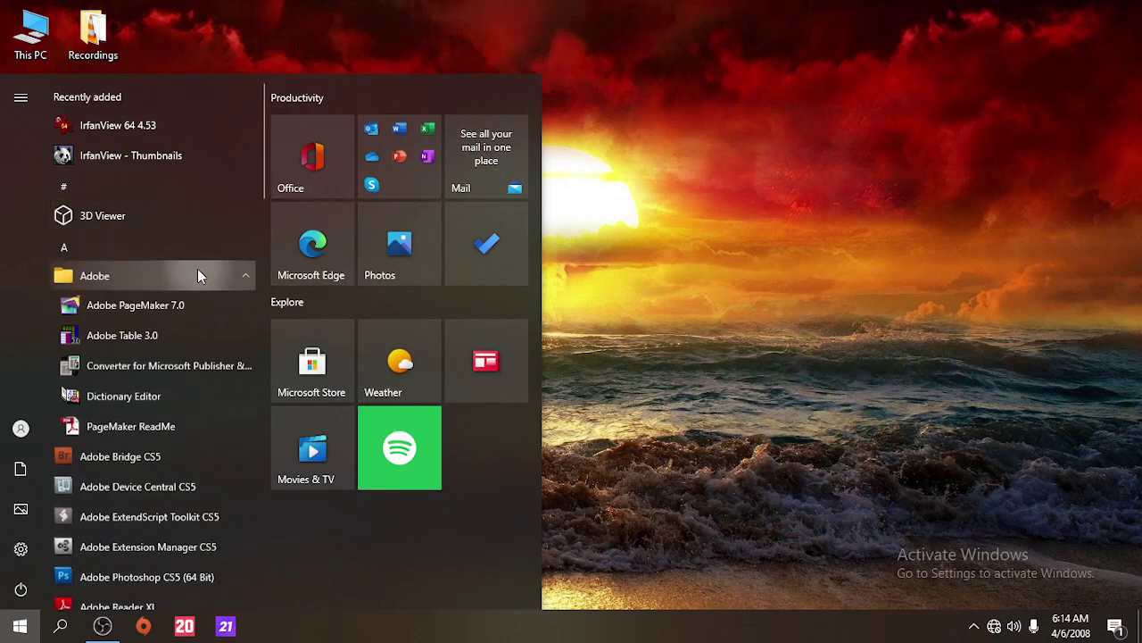
pyautogui.click(187, 305)
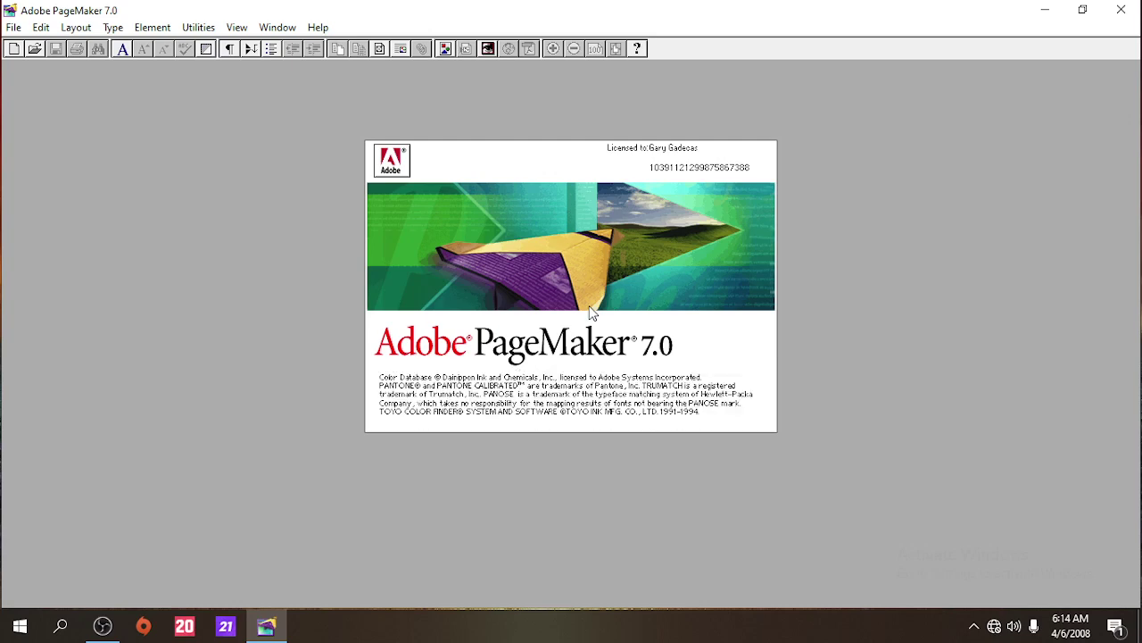
pyautogui.click(13, 26)
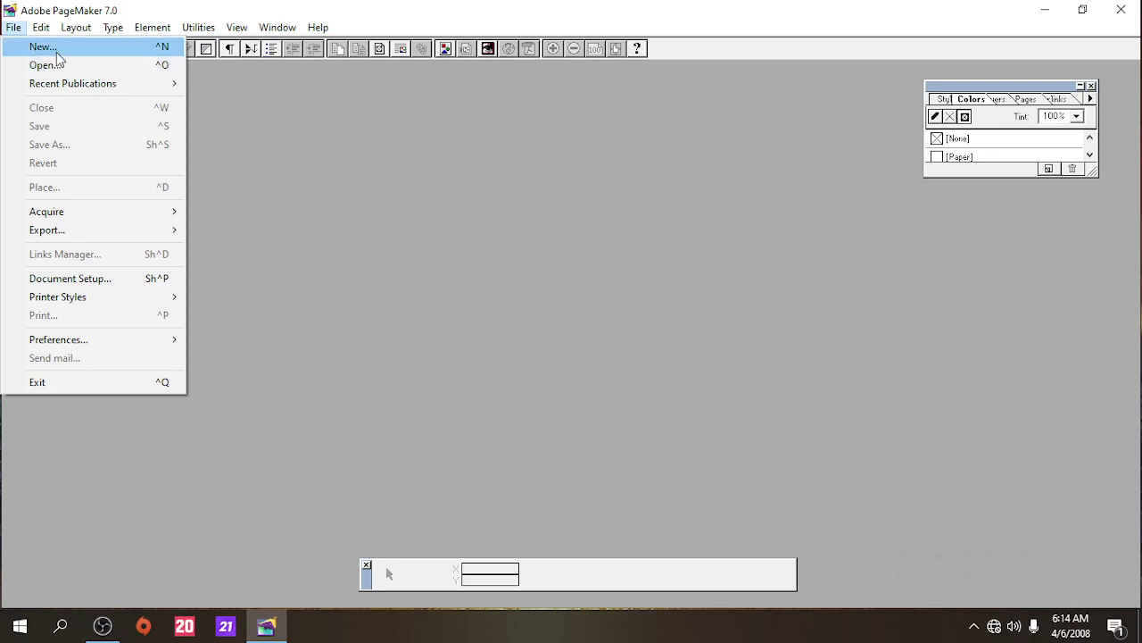
pyautogui.click(78, 49)
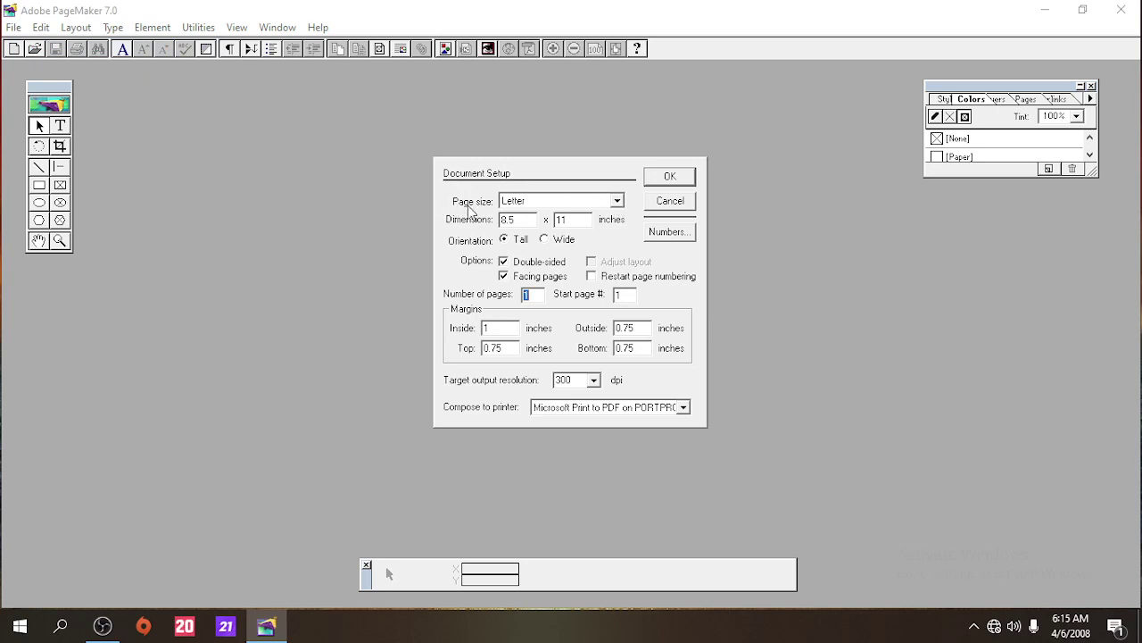
# Try the Tabloid page size for the new publication and switch it to A4.
pyautogui.click(617, 202)
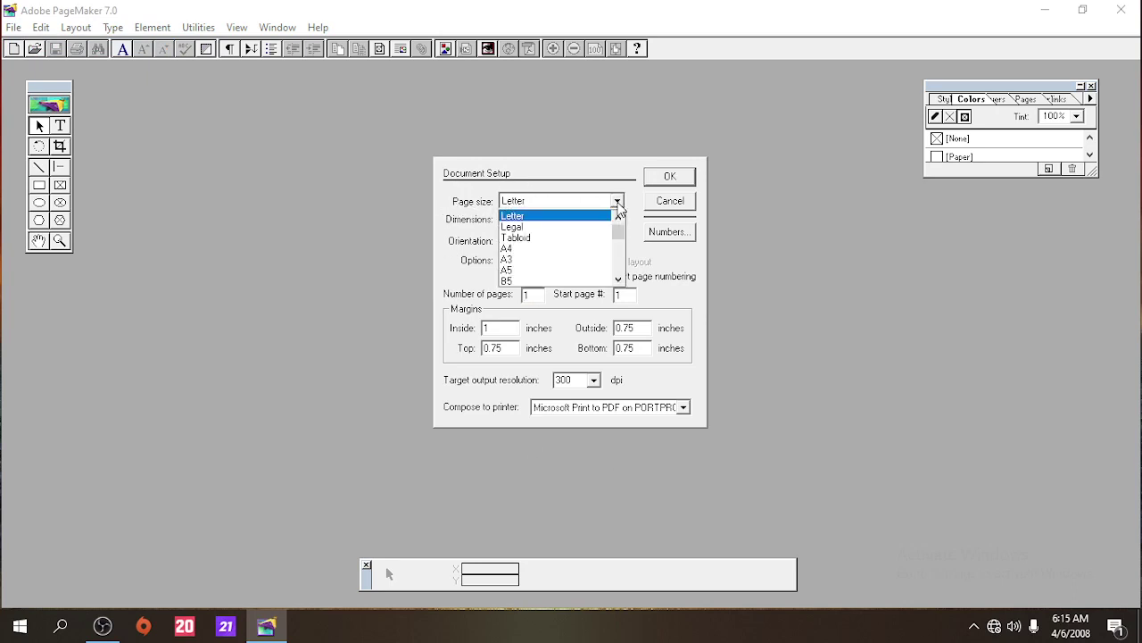
pyautogui.click(531, 237)
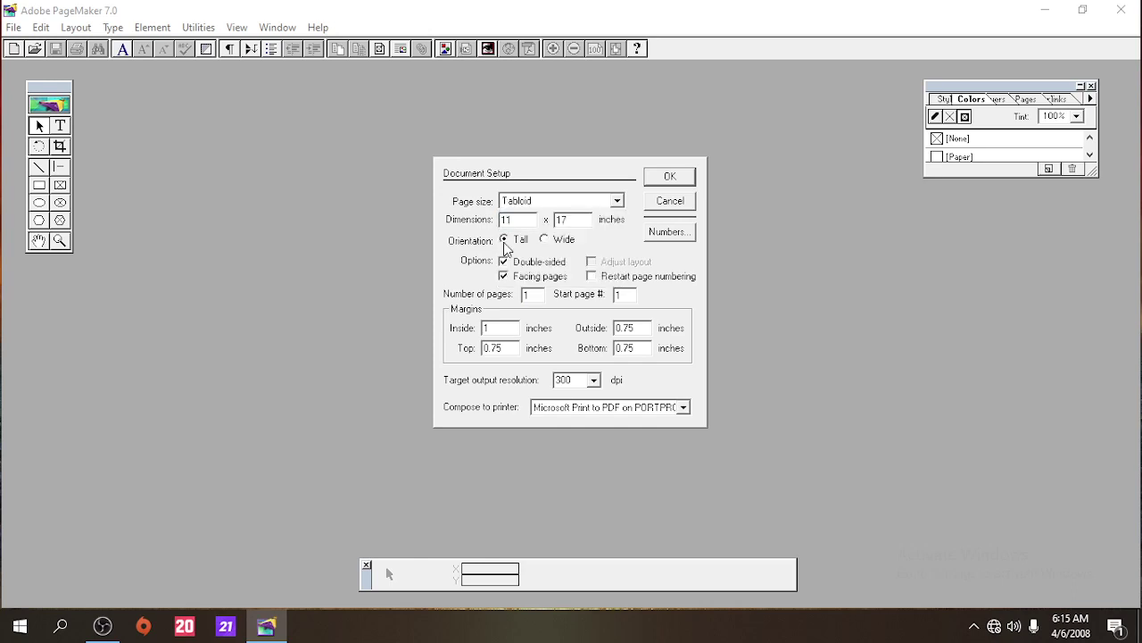
pyautogui.click(528, 206)
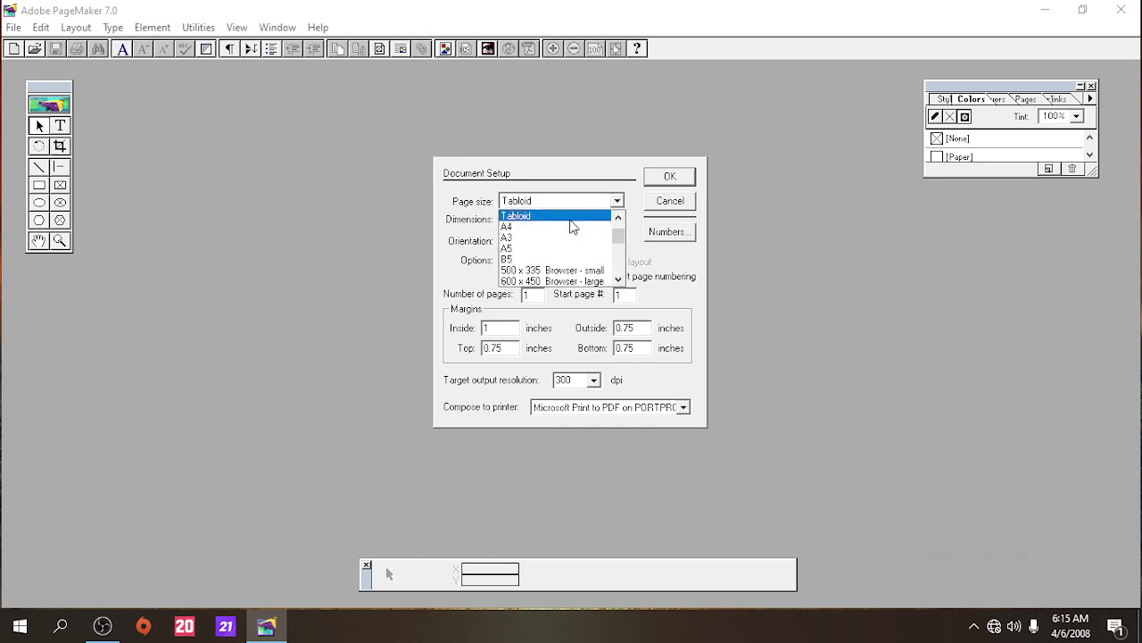
pyautogui.click(515, 228)
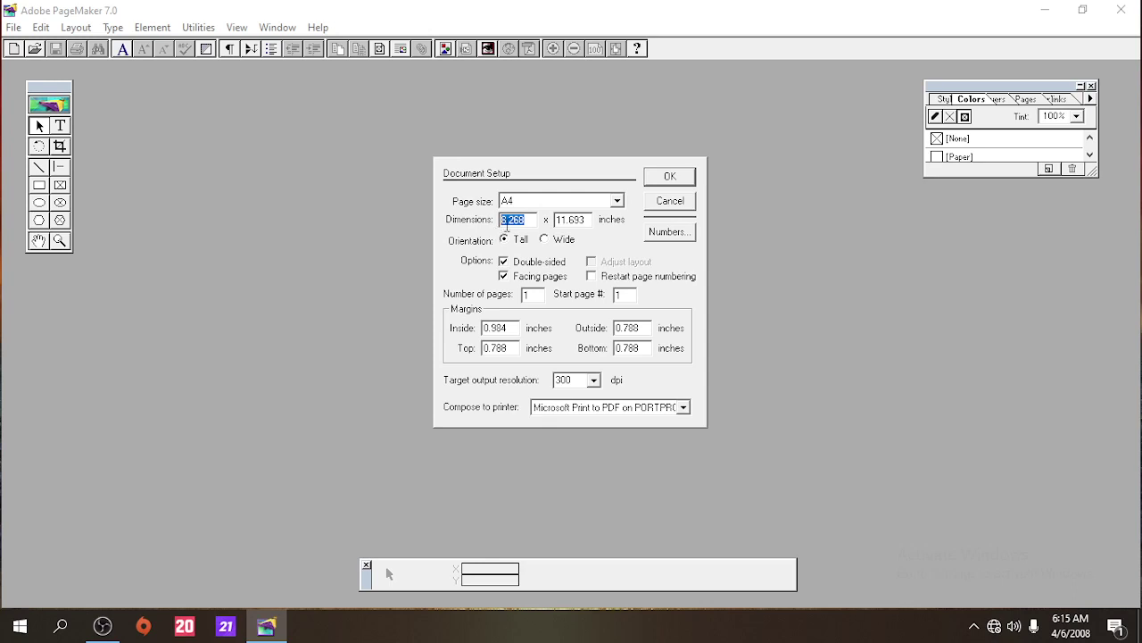
# Try custom page dimensions of 4 x 4 inches and look through the other page sizes.
pyautogui.write('4')
pyautogui.press('Tab')
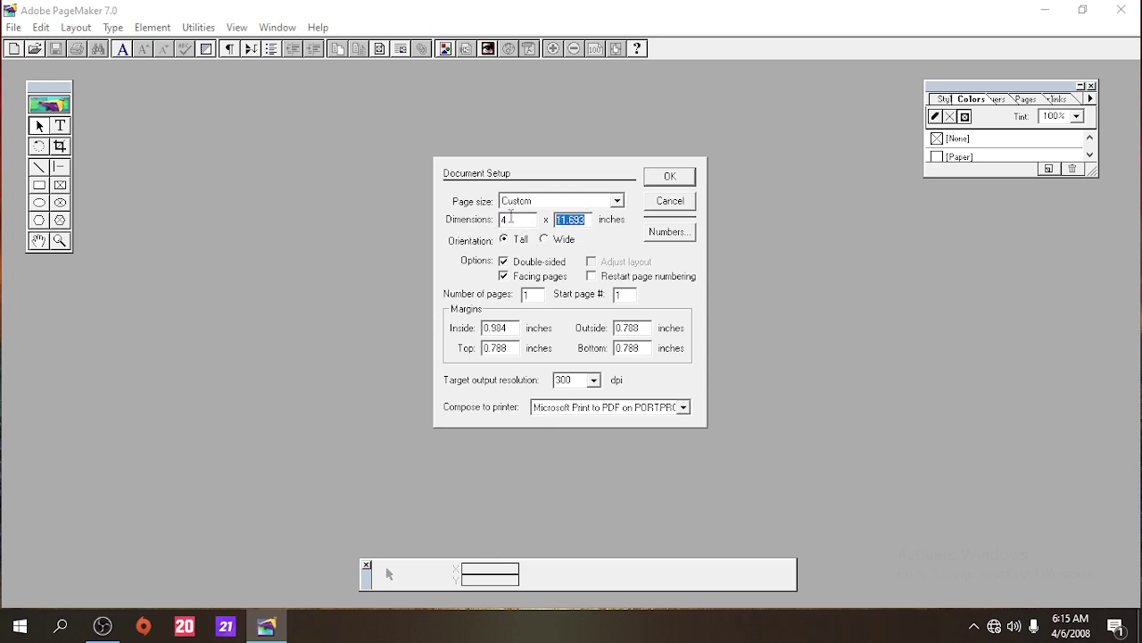
pyautogui.write('4')
pyautogui.click(617, 202)
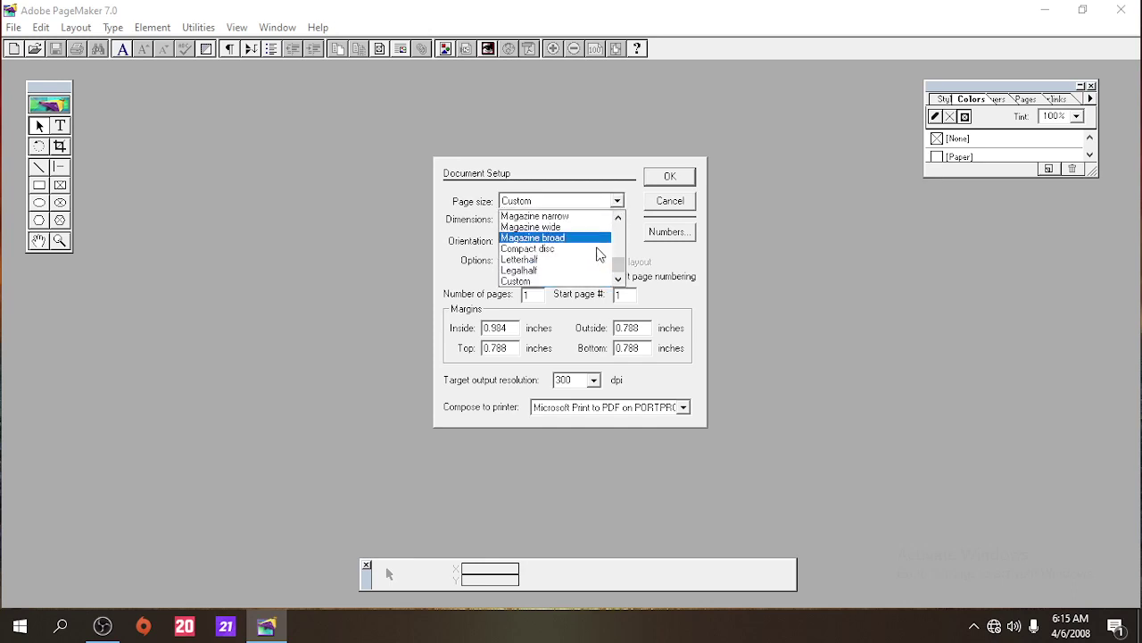
pyautogui.click(563, 191)
# Set the page size to A4 and create the publication with the remaining default settings.
pyautogui.click(618, 201)
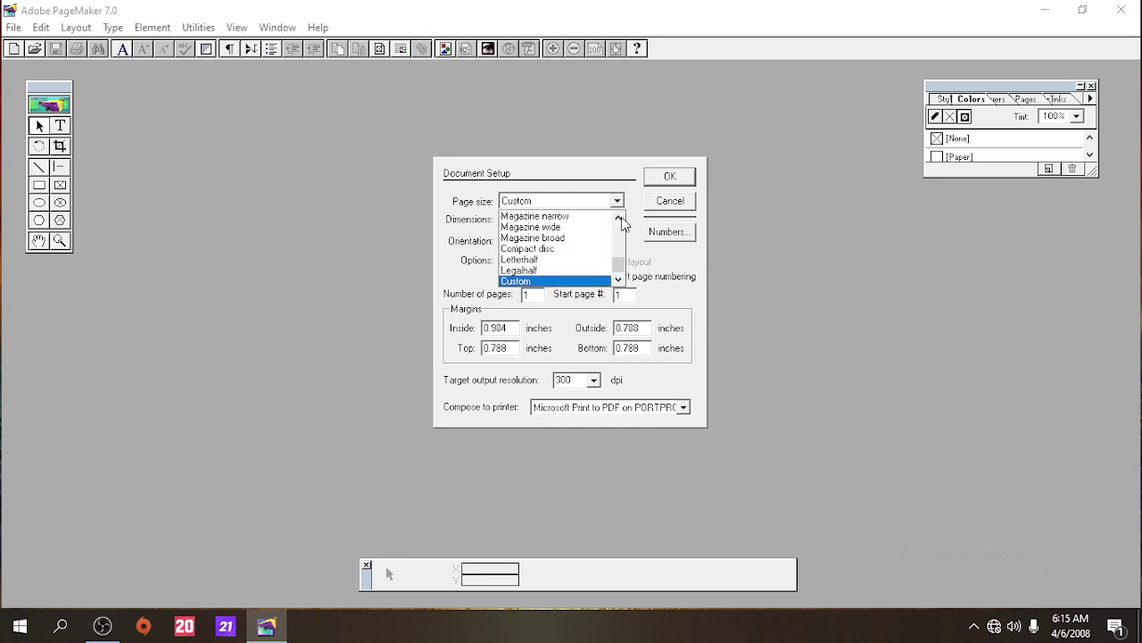
pyautogui.moveTo(618, 266); pyautogui.dragTo(618, 229)
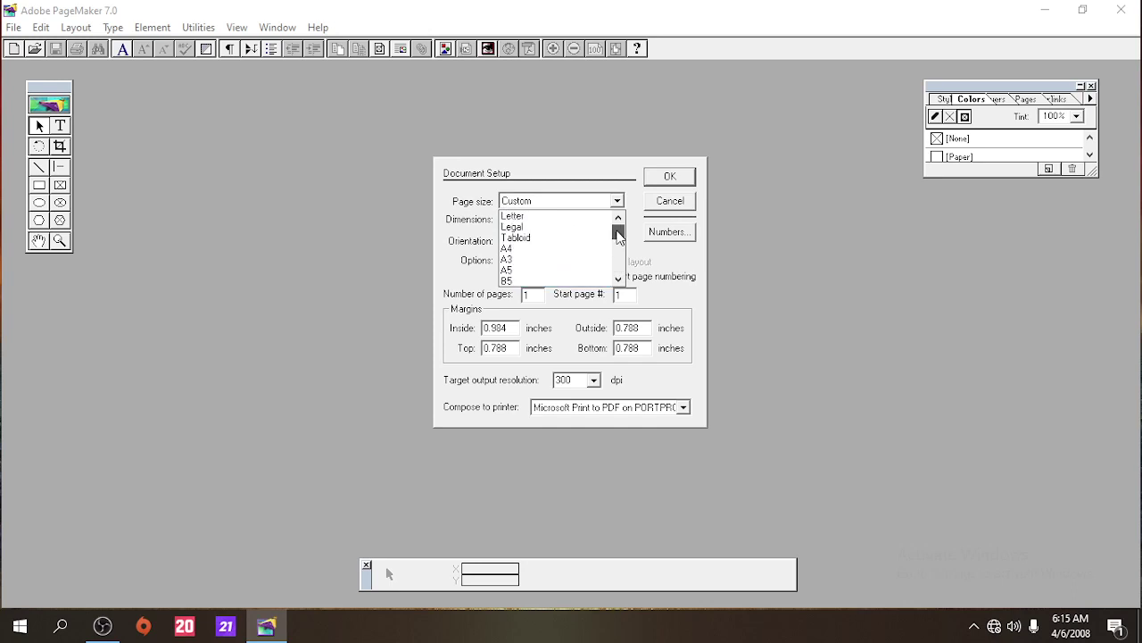
pyautogui.click(513, 251)
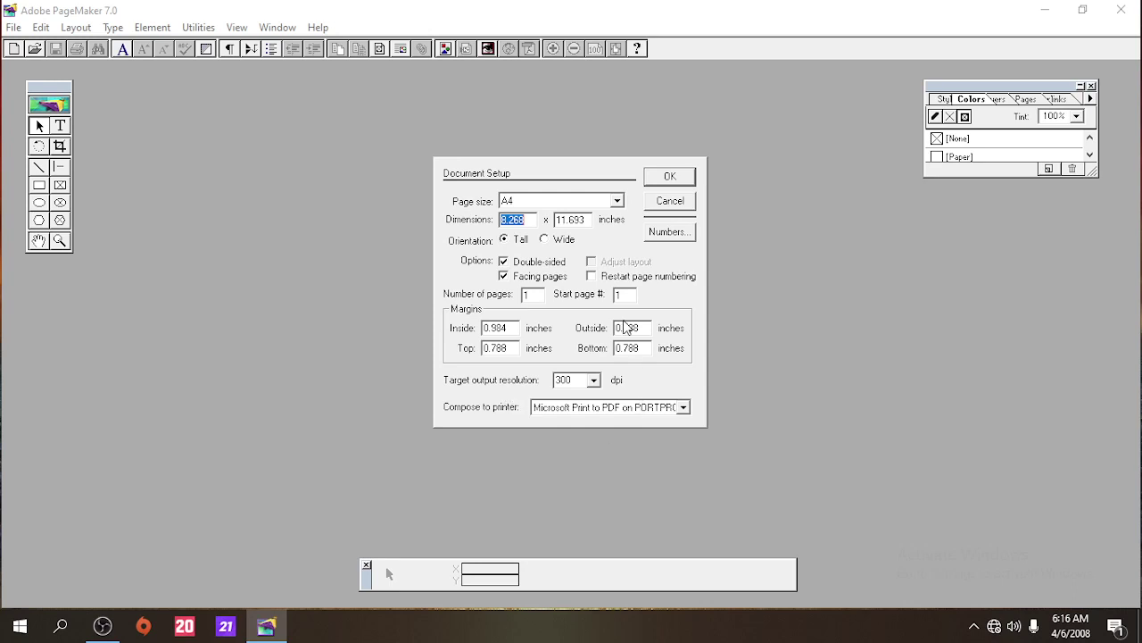
pyautogui.click(660, 183)
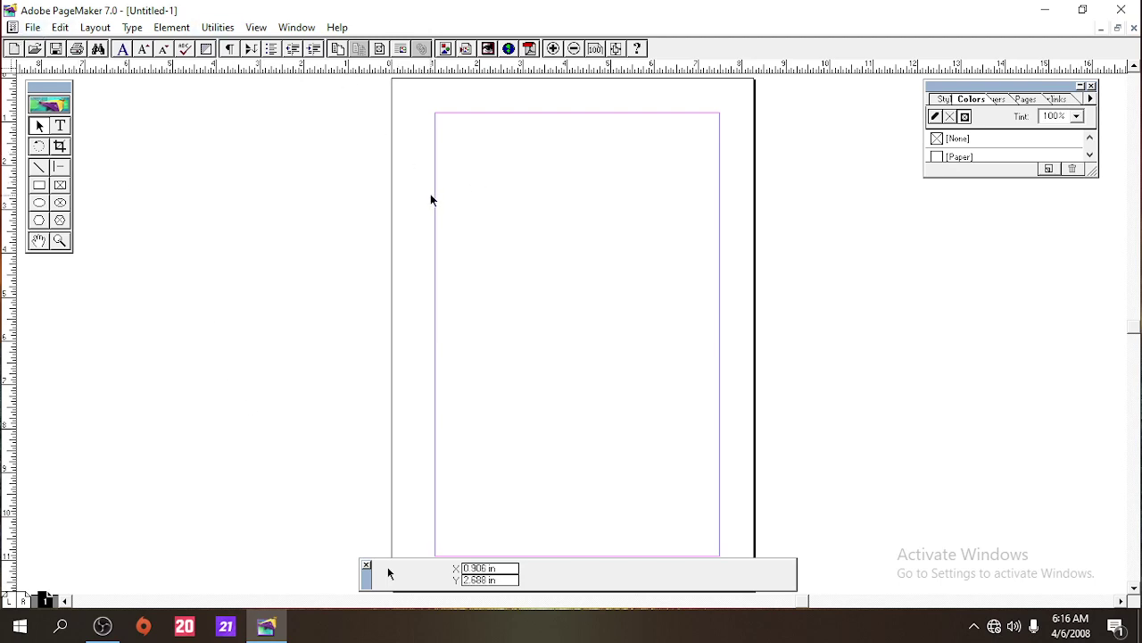
# Review the document setup of the new publication, including its available page sizes.
pyautogui.click(33, 30)
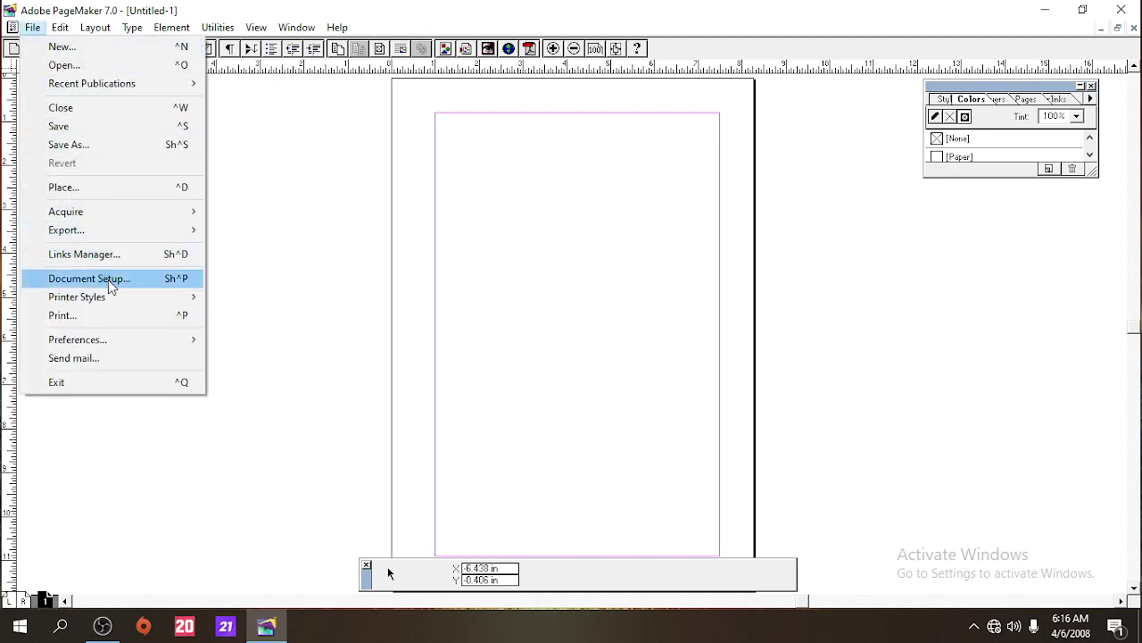
pyautogui.click(162, 280)
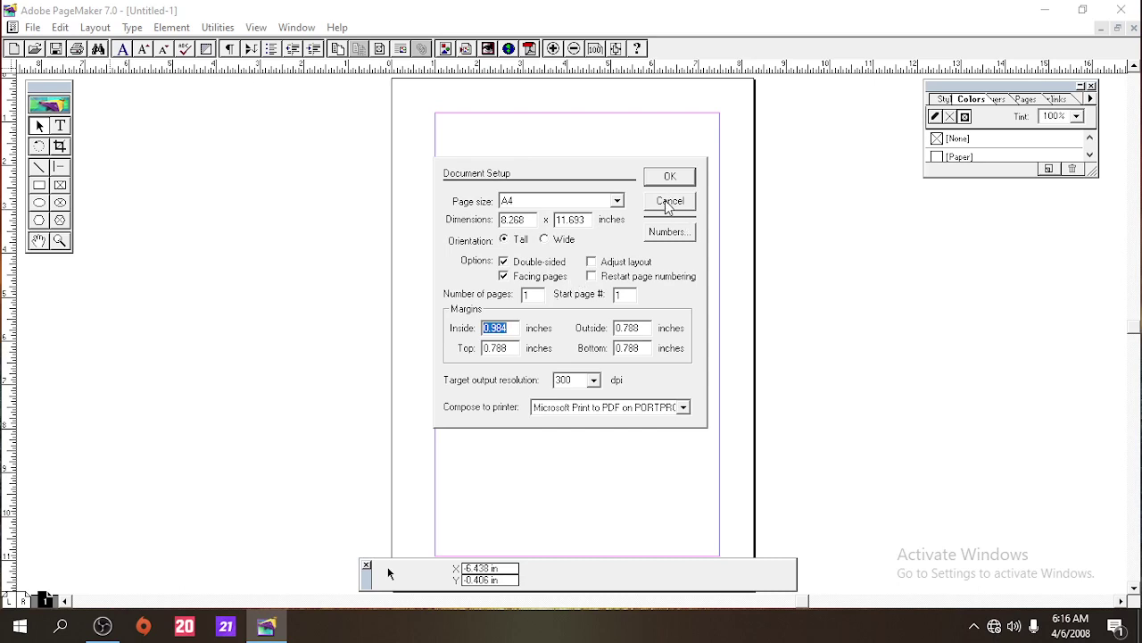
pyautogui.click(617, 201)
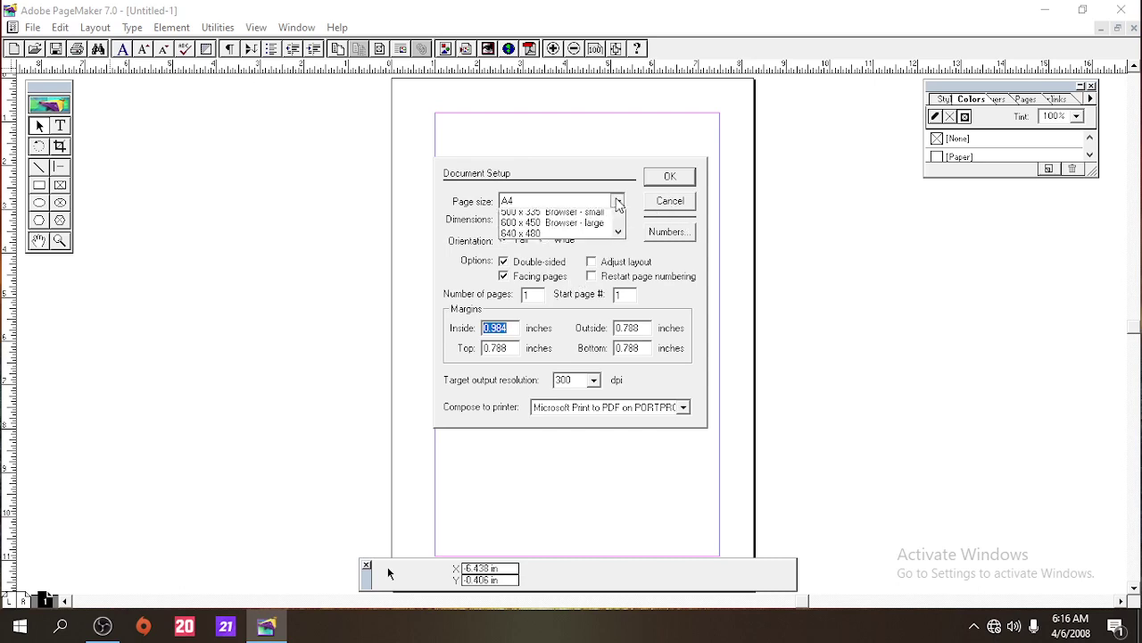
pyautogui.click(616, 202)
pyautogui.click(669, 177)
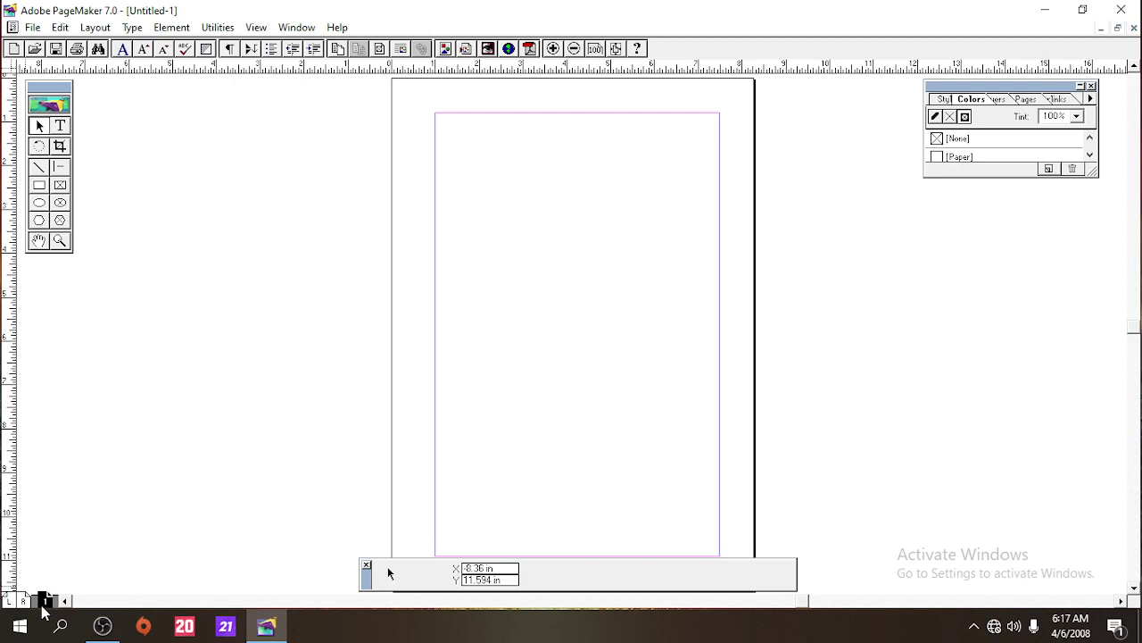
# Insert 10 pages after the current page using the Document Master.
pyautogui.click(93, 28)
pyautogui.click(133, 65)
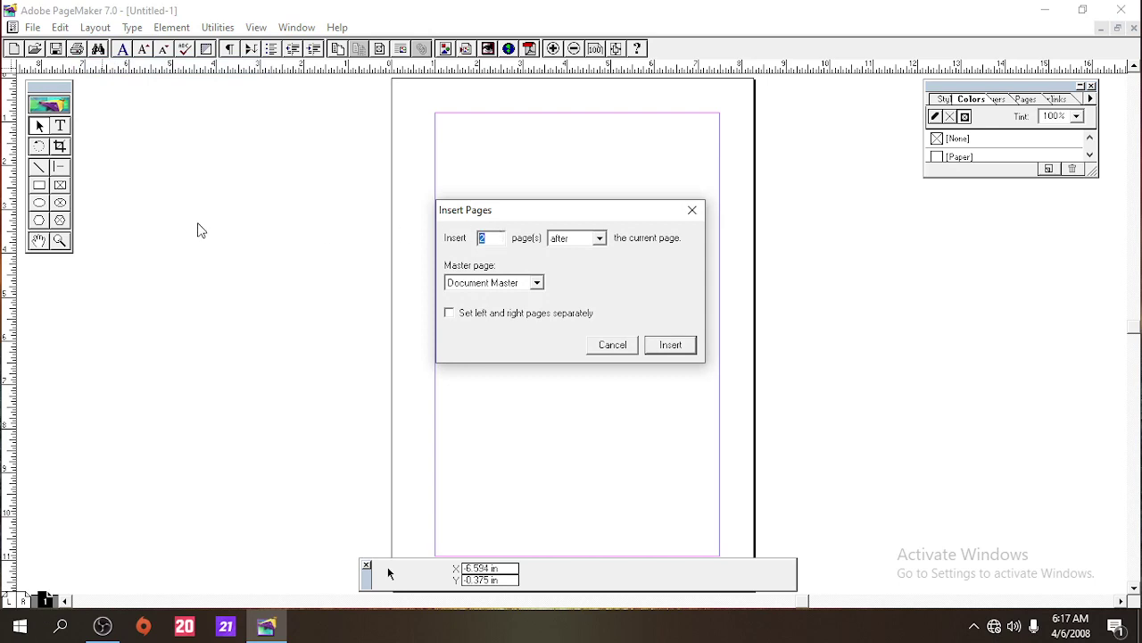
pyautogui.write('10')
pyautogui.click(669, 344)
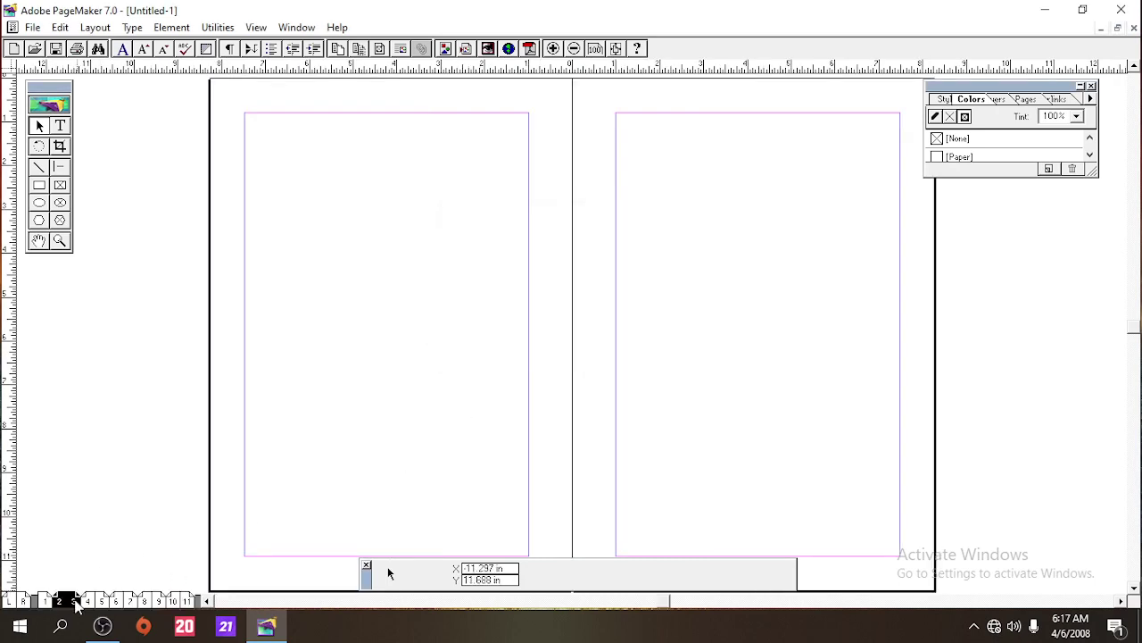
# Browse the first page, the last spread and the spreads in between, and return to page 1.
pyautogui.click(45, 600)
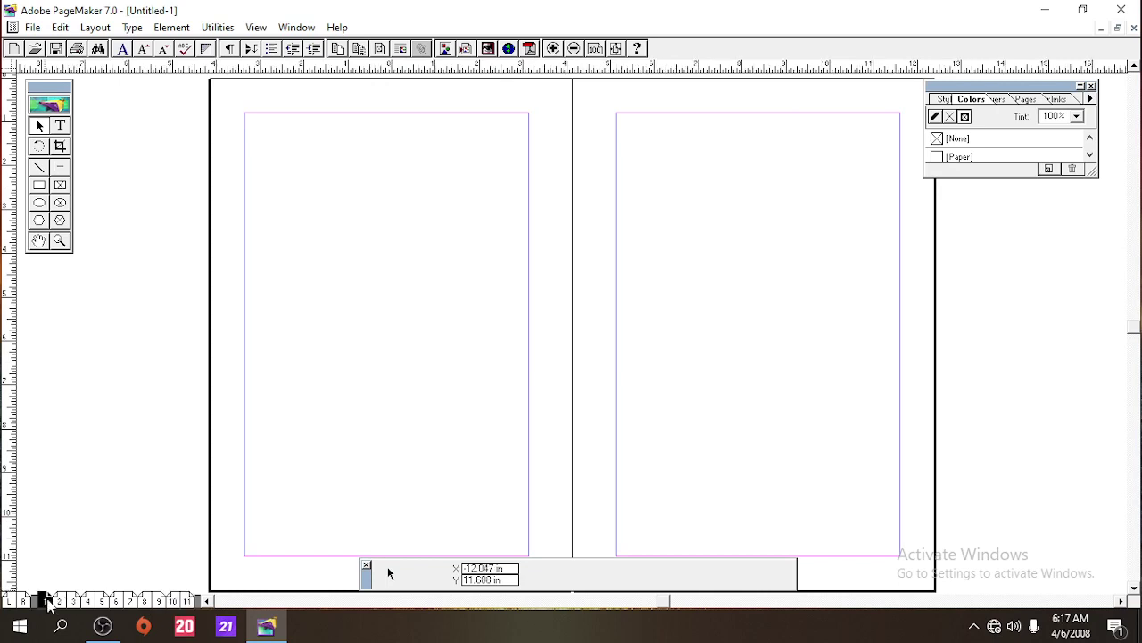
pyautogui.click(187, 601)
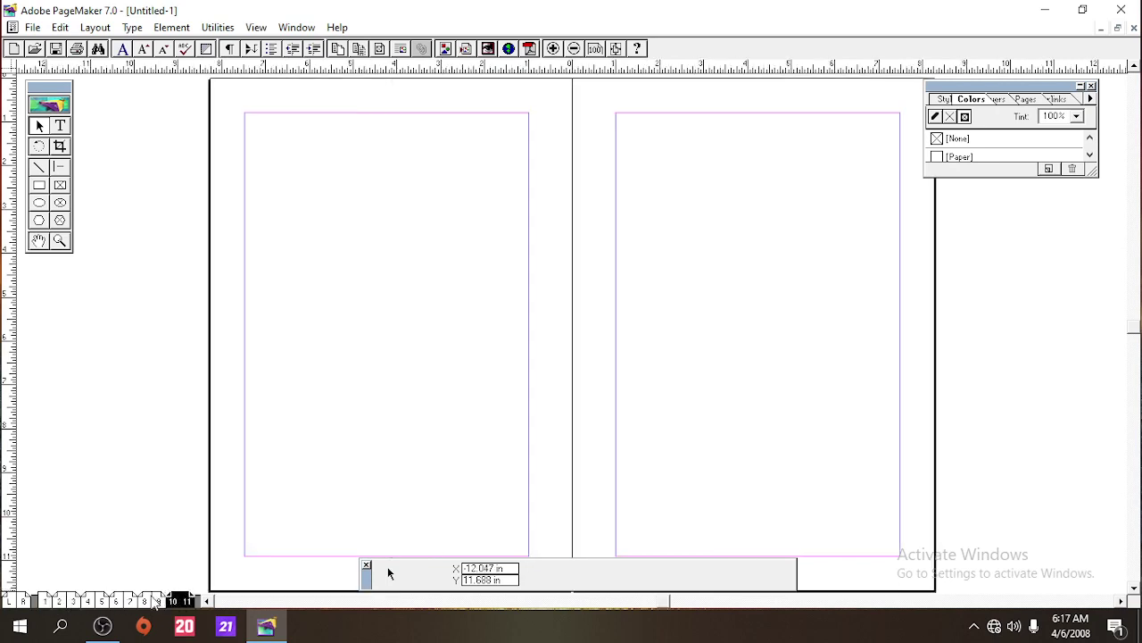
pyautogui.click(43, 601)
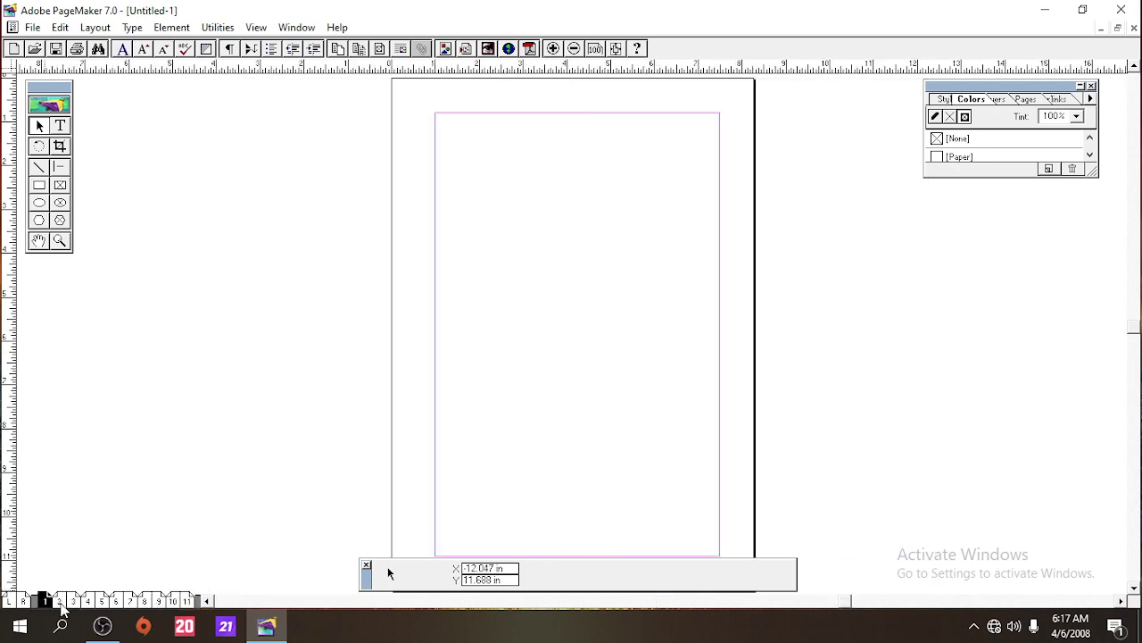
pyautogui.click(60, 601)
pyautogui.click(100, 601)
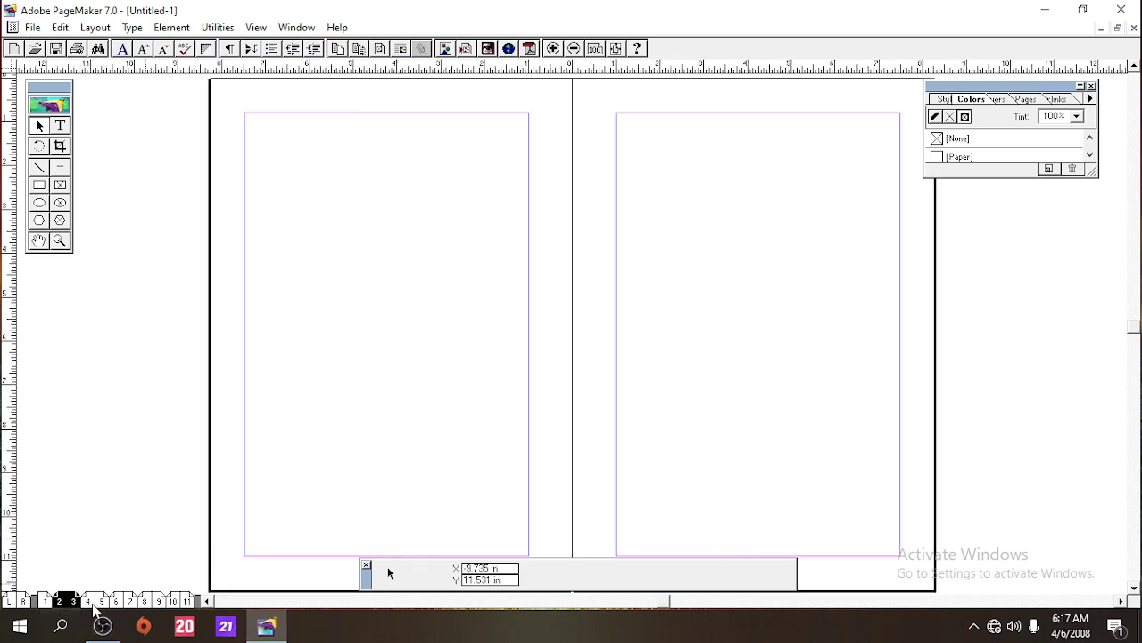
pyautogui.click(43, 600)
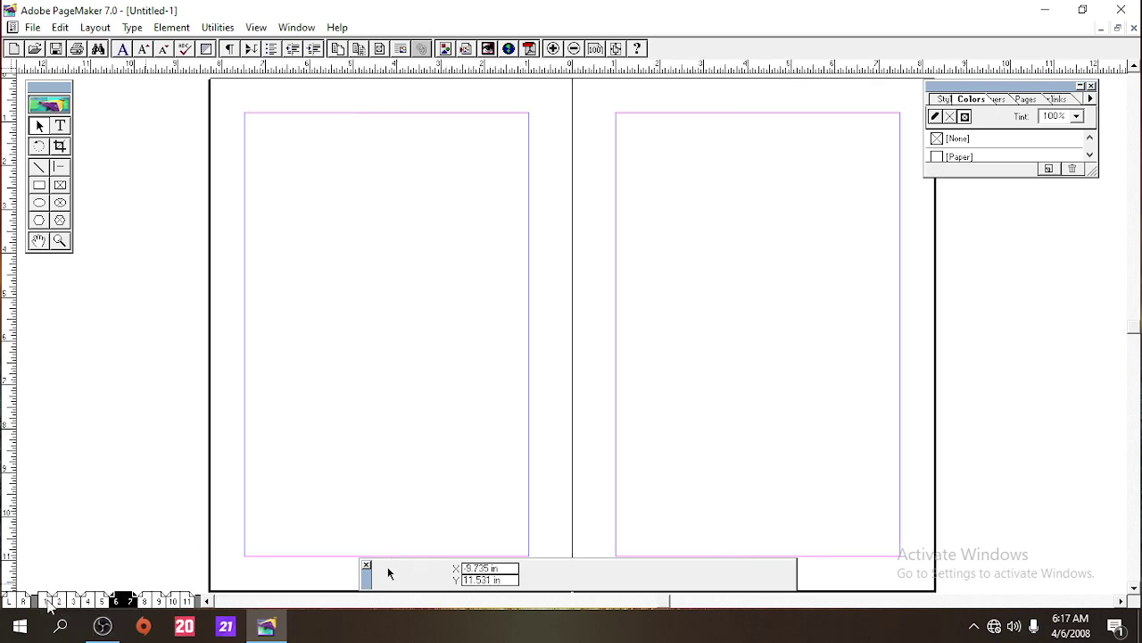
# Turn off the double-sided option in the document setup.
pyautogui.click(32, 27)
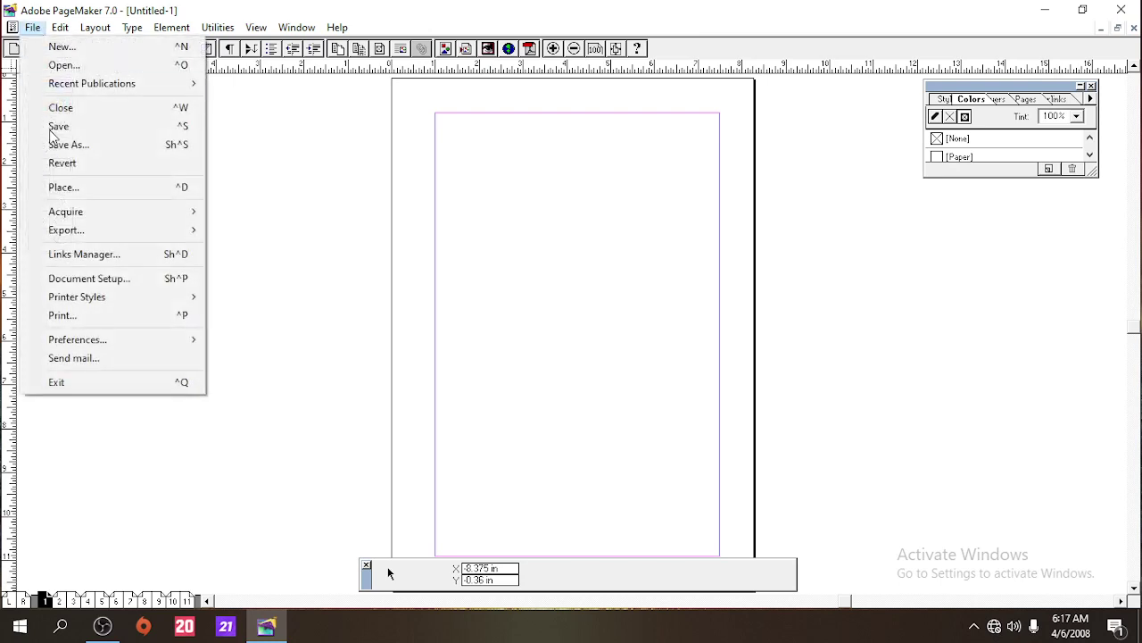
pyautogui.click(71, 278)
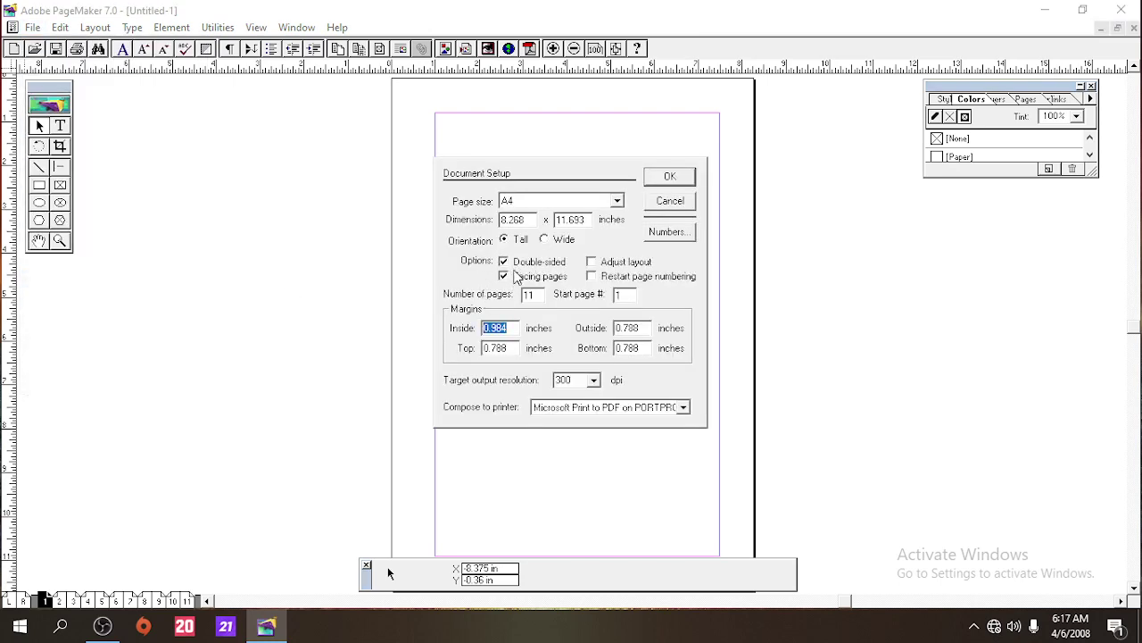
pyautogui.click(504, 261)
pyautogui.click(670, 178)
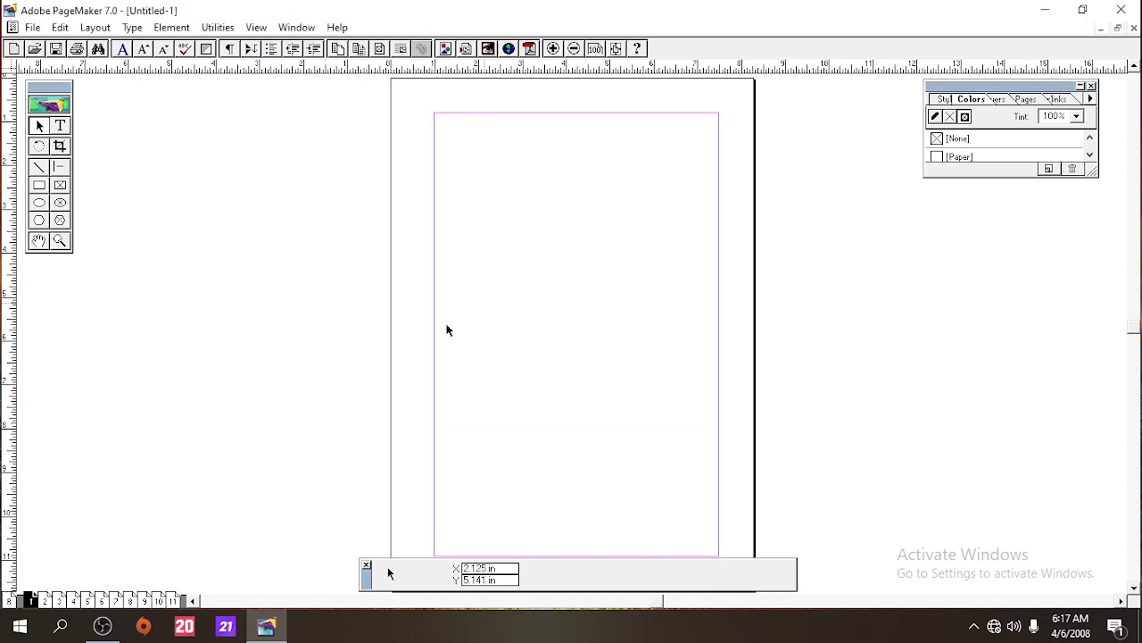
# View pages 3 to 7 one after another to examine their single-page layout.
pyautogui.click(59, 600)
pyautogui.click(73, 601)
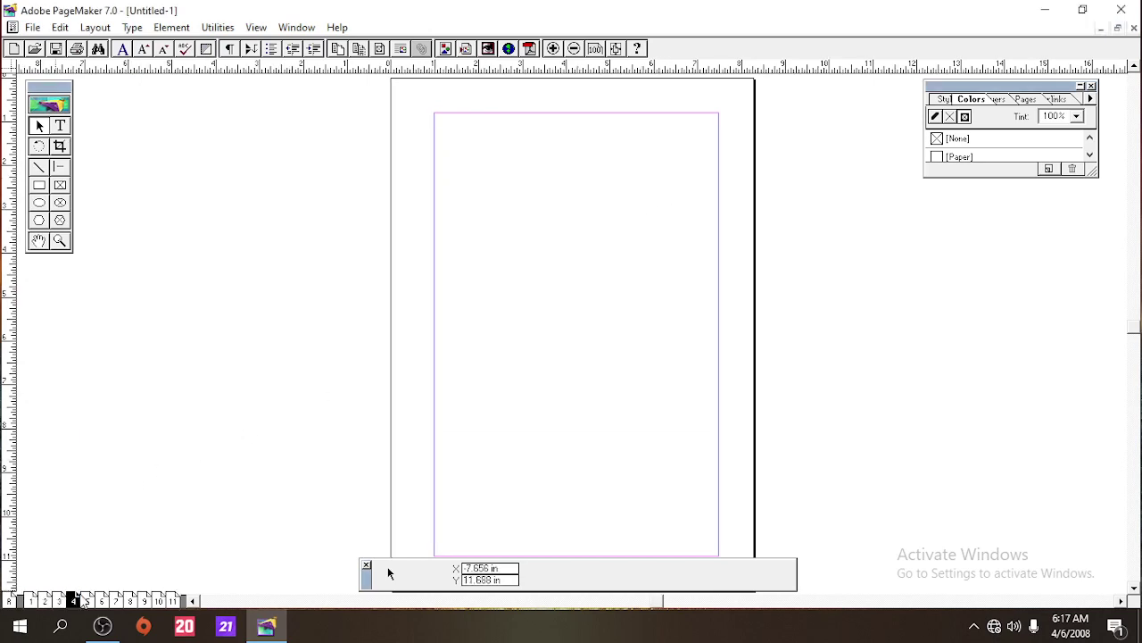
pyautogui.click(88, 600)
pyautogui.click(102, 601)
pyautogui.click(116, 600)
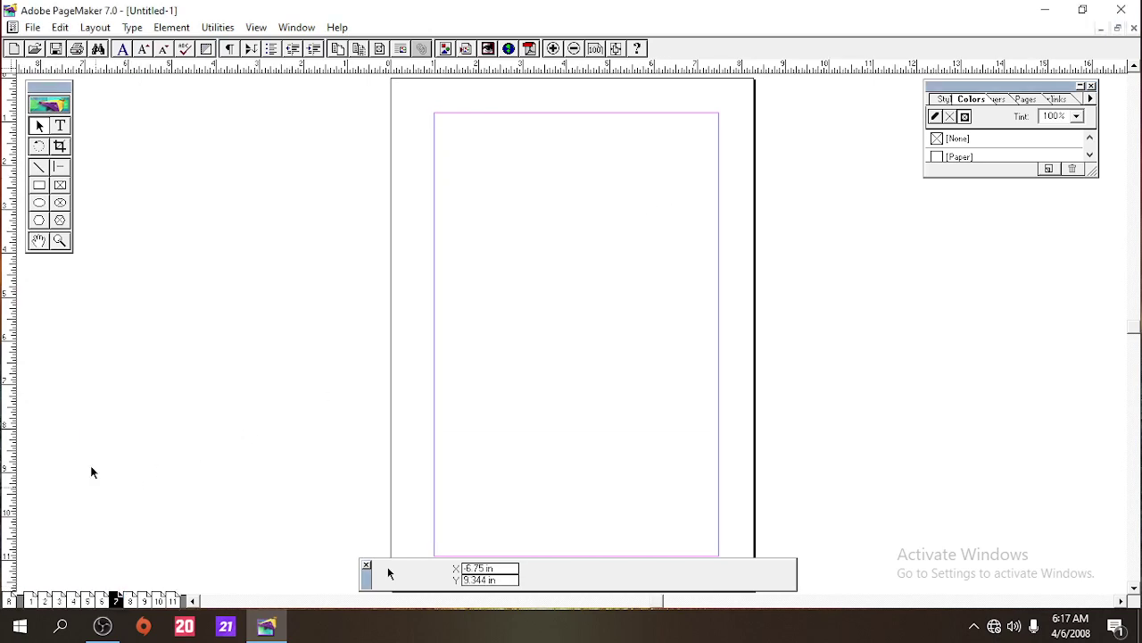
# Turn on the double-sided and facing pages options in the document setup.
pyautogui.click(33, 27)
pyautogui.click(100, 284)
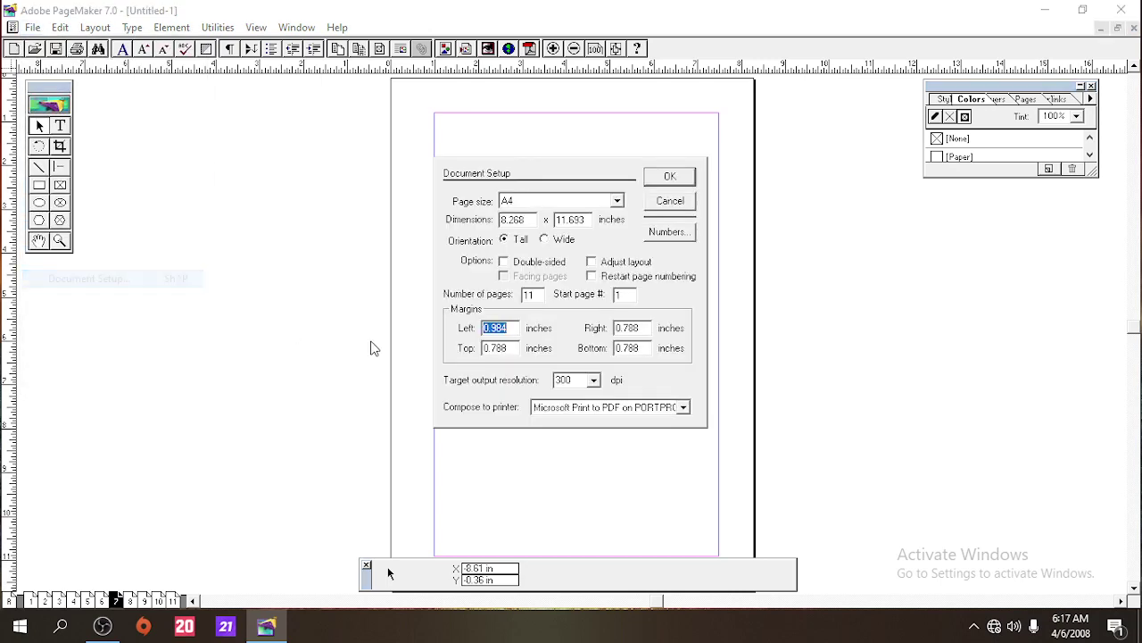
pyautogui.click(504, 262)
pyautogui.click(505, 276)
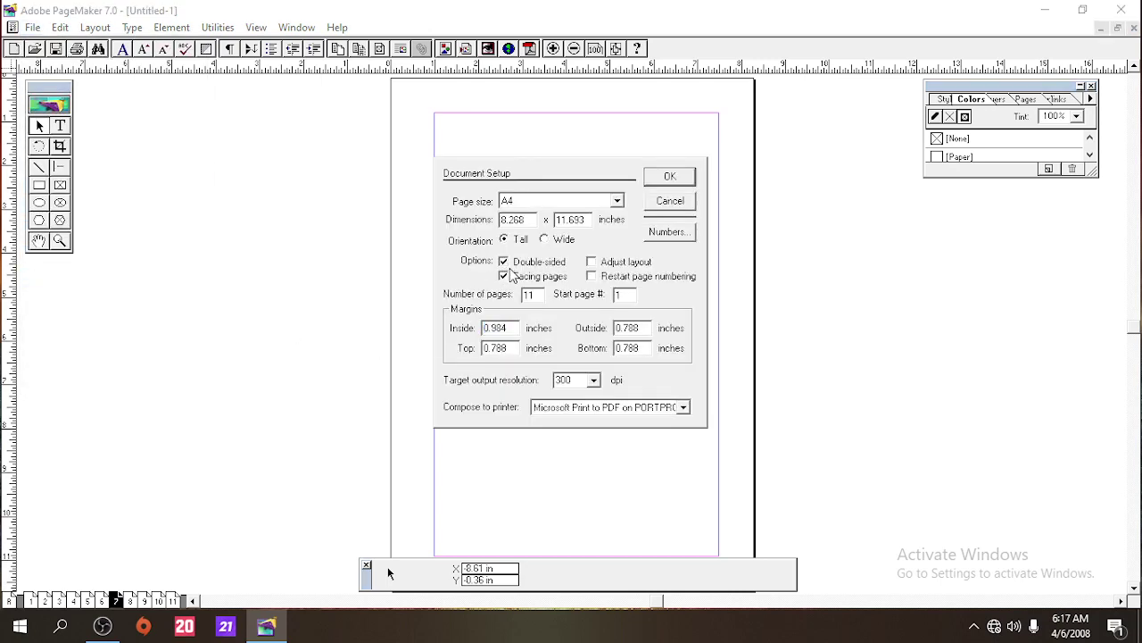
pyautogui.click(664, 178)
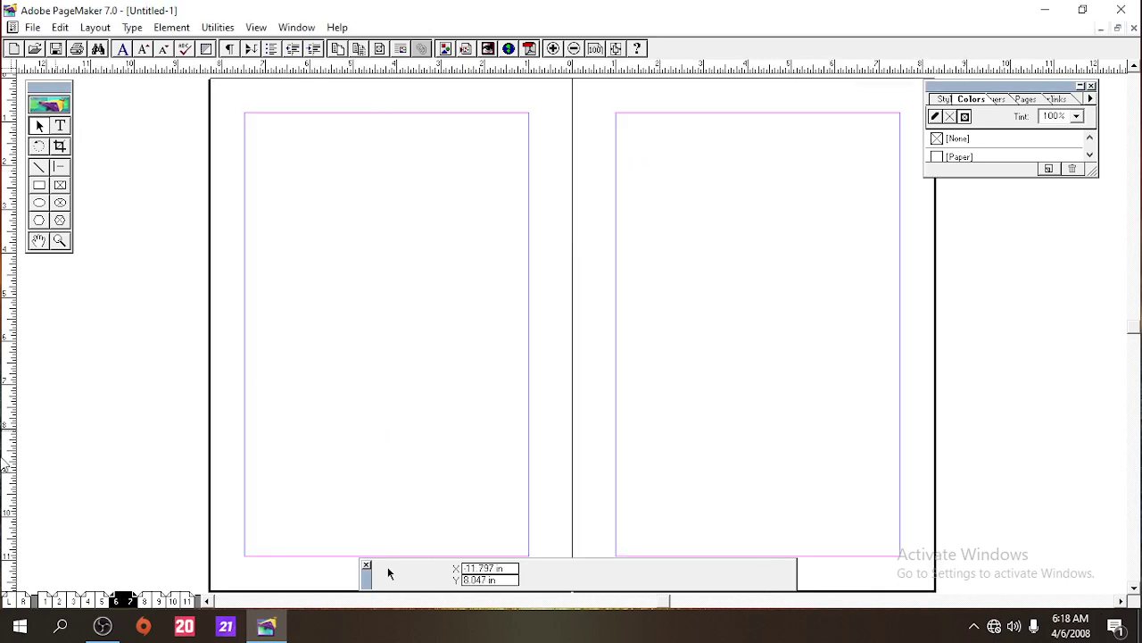
# View page 1 and several facing-page spreads up to pages 8–9, ending on the spread of pages 6 and 7.
pyautogui.click(46, 603)
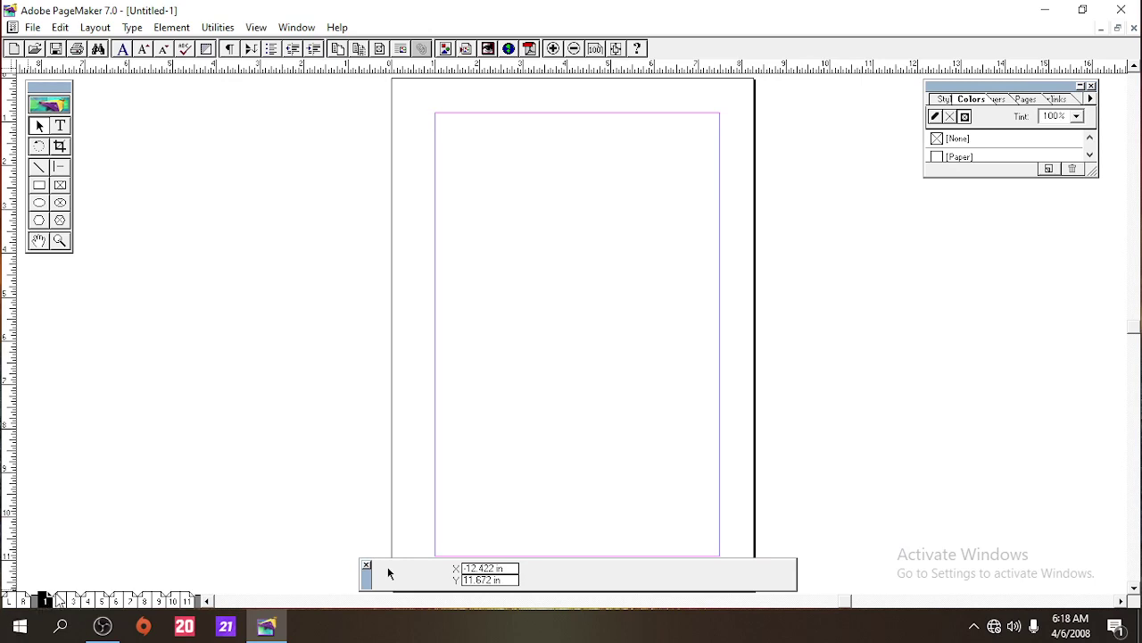
pyautogui.click(124, 601)
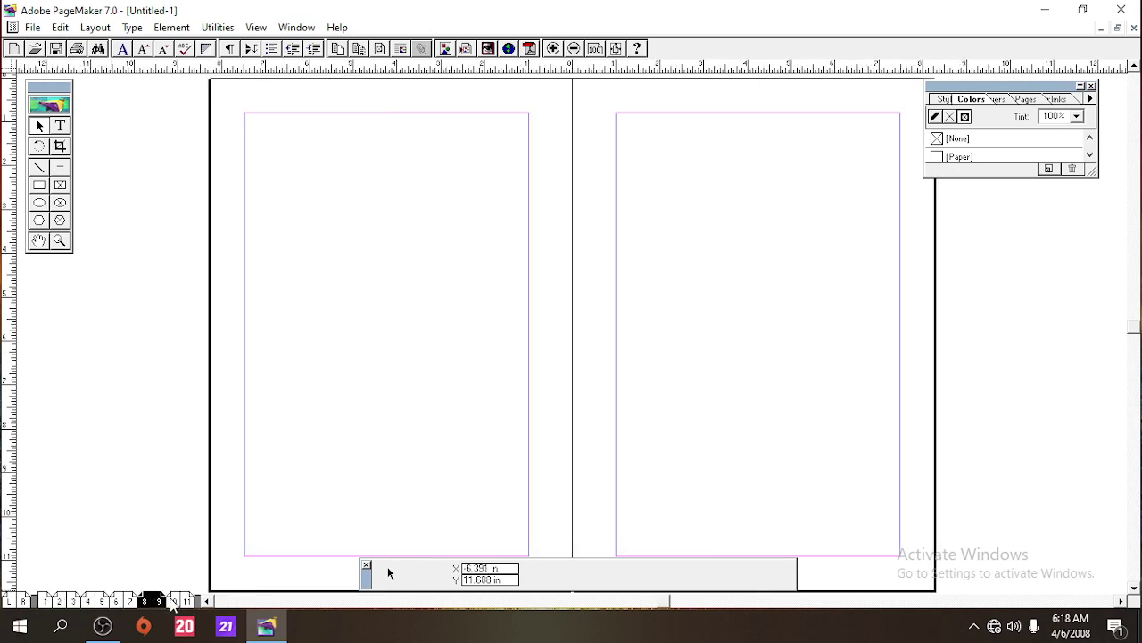
pyautogui.click(93, 603)
pyautogui.click(141, 604)
pyautogui.click(99, 603)
pyautogui.click(126, 603)
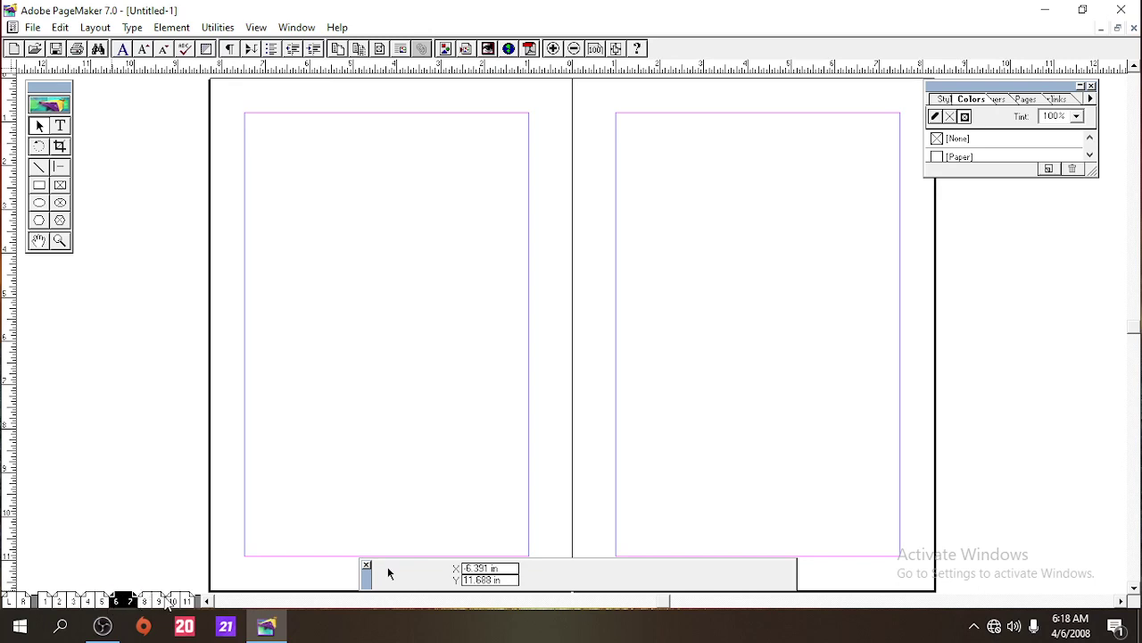
# Remove one page from the spread of pages 6 and 7, including its contents.
pyautogui.rightClick(114, 603)
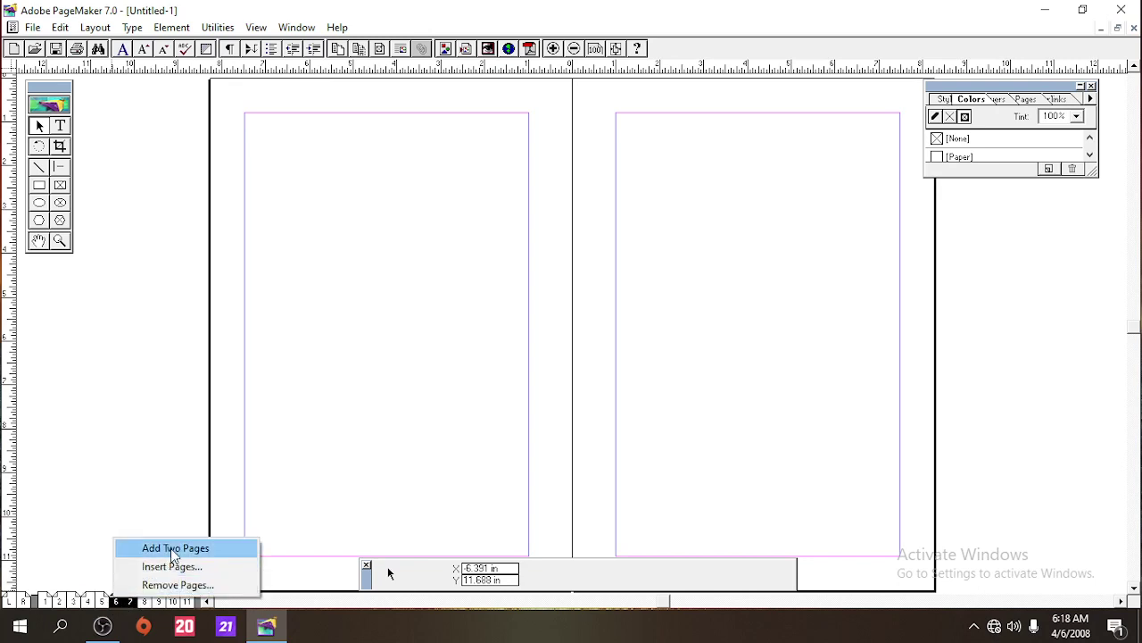
pyautogui.click(181, 585)
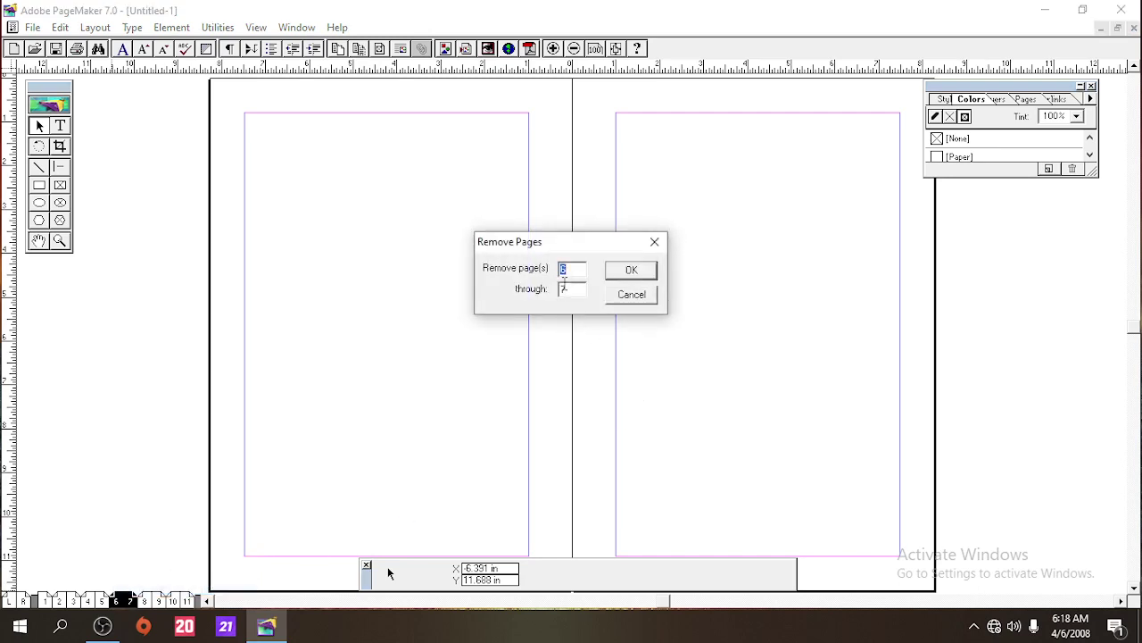
pyautogui.press('Tab')
pyautogui.click(631, 270)
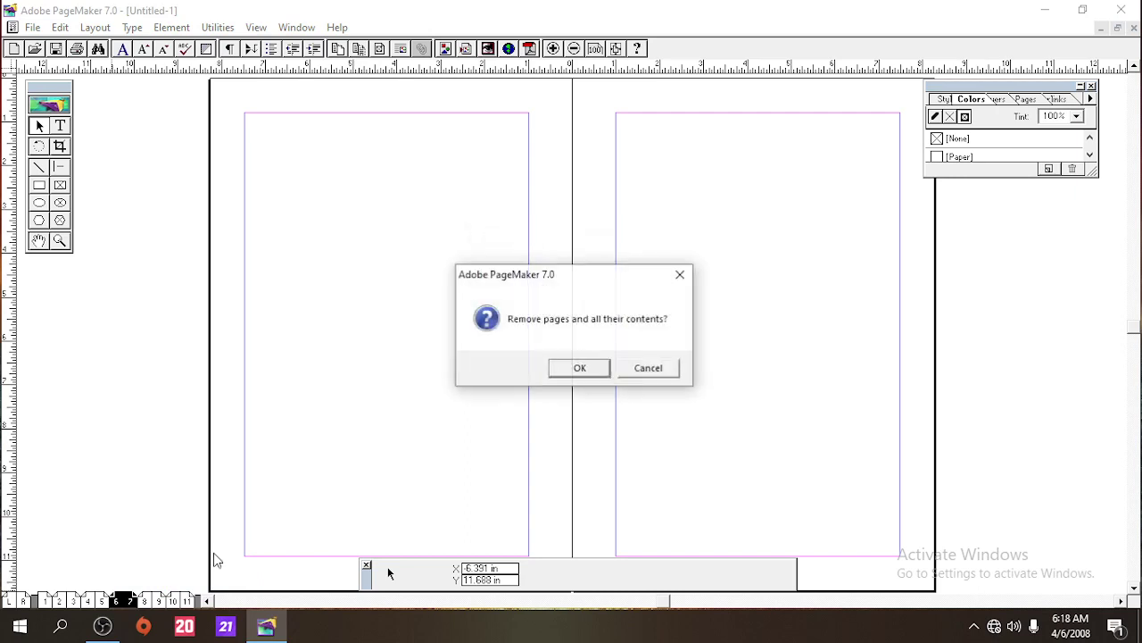
pyautogui.click(580, 368)
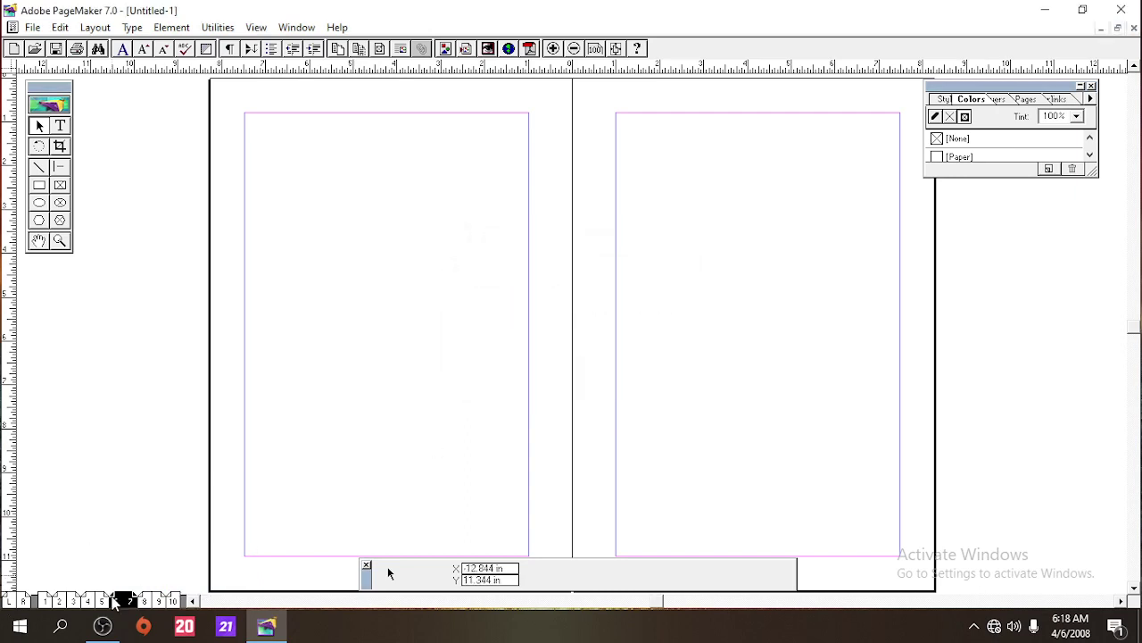
# View the last page and the spread of pages 2 and 3, and open the page insertion settings without inserting any pages.
pyautogui.click(173, 601)
pyautogui.click(61, 602)
pyautogui.rightClick(165, 604)
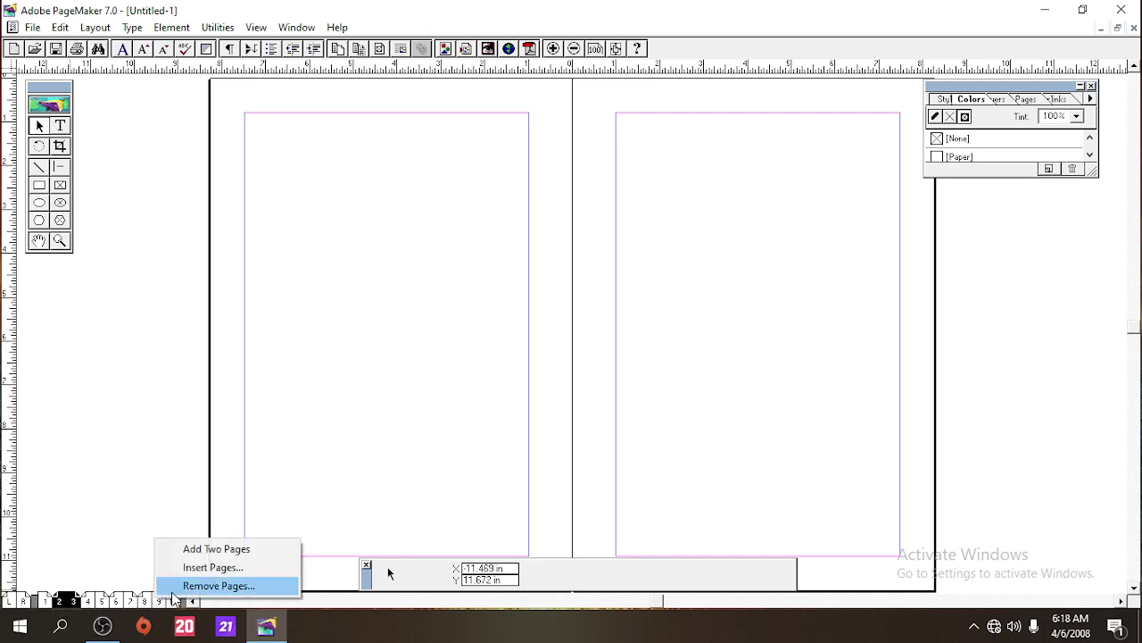
pyautogui.click(211, 570)
pyautogui.click(692, 211)
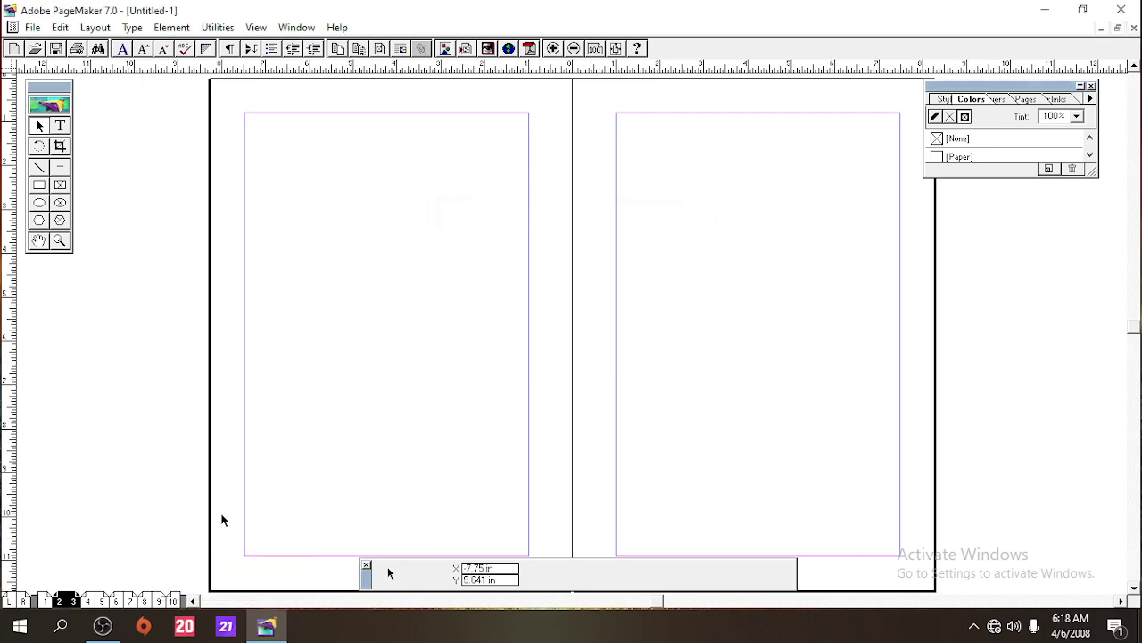
pyautogui.click(95, 28)
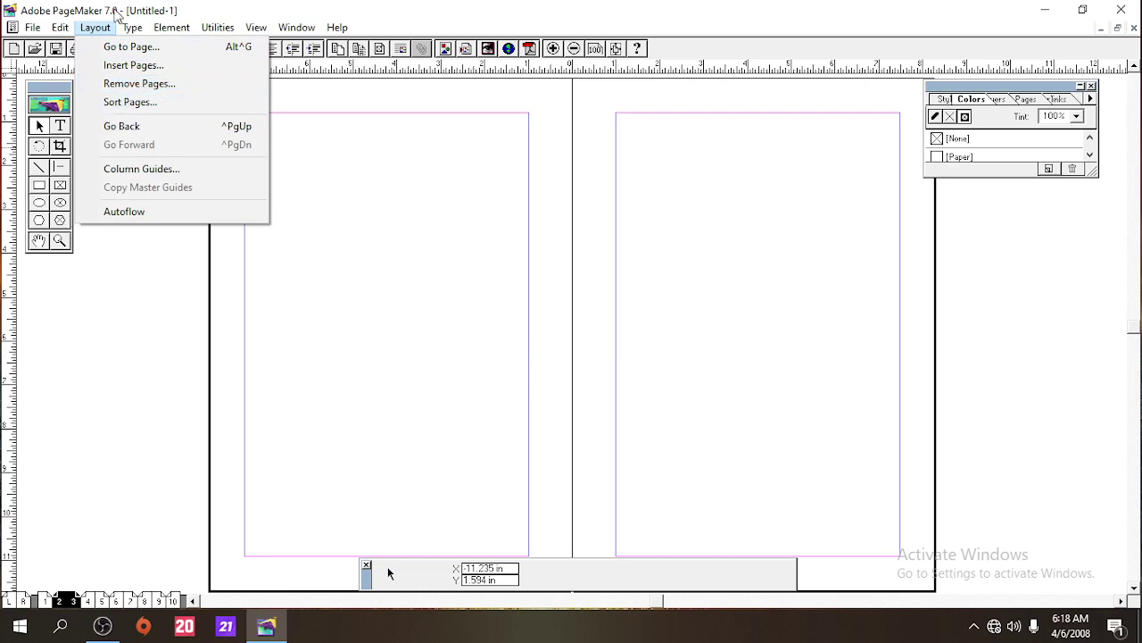
pyautogui.click(192, 11)
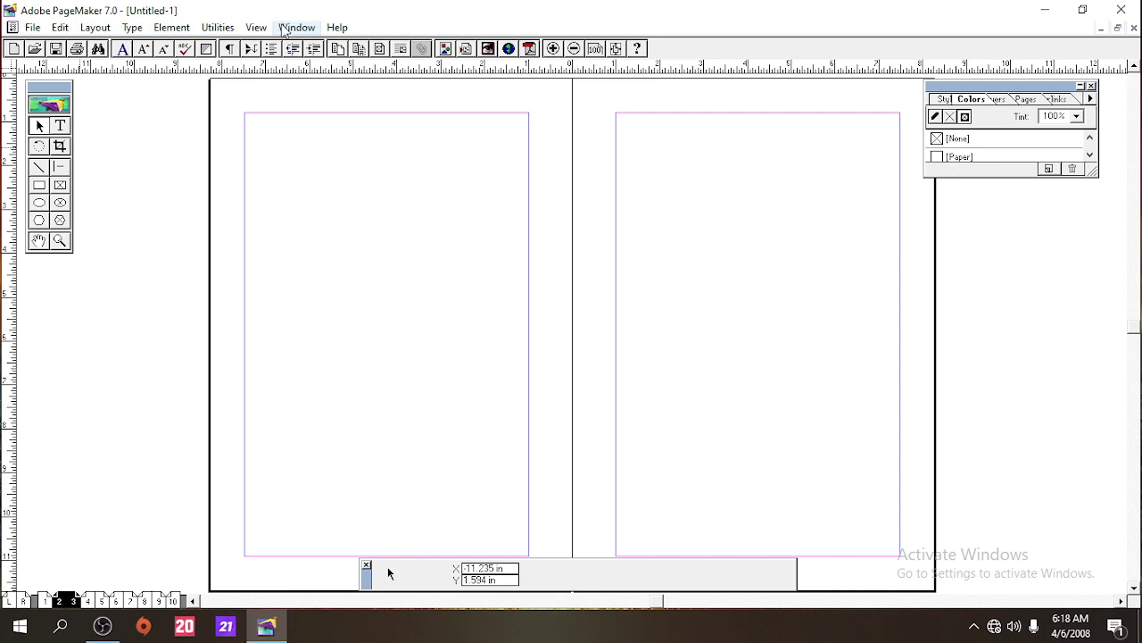
pyautogui.click(98, 28)
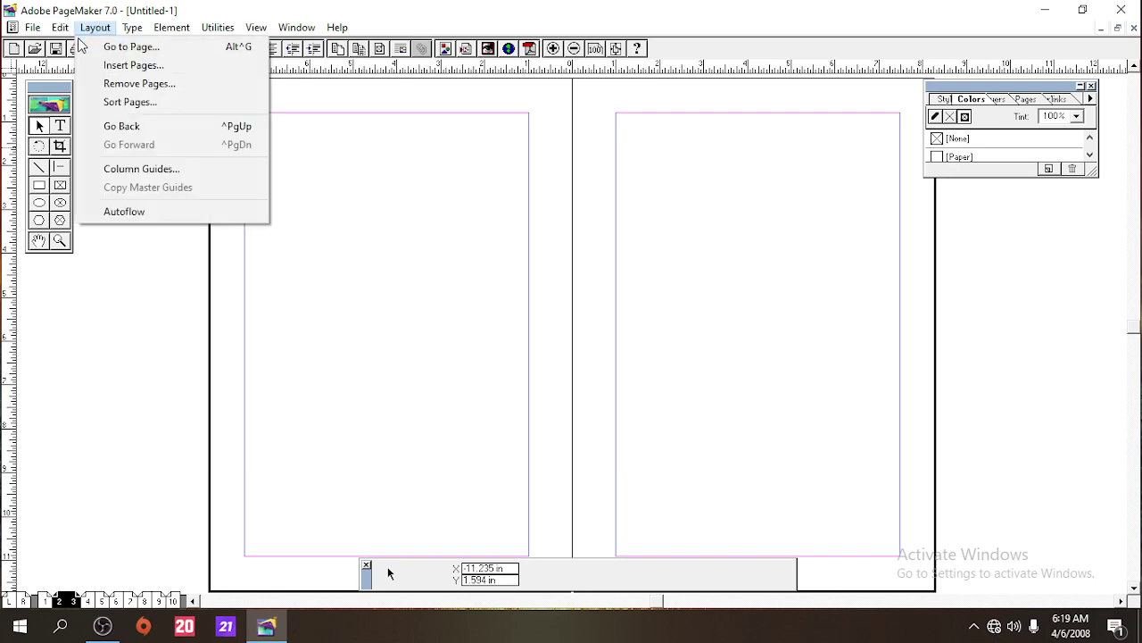
pyautogui.click(66, 604)
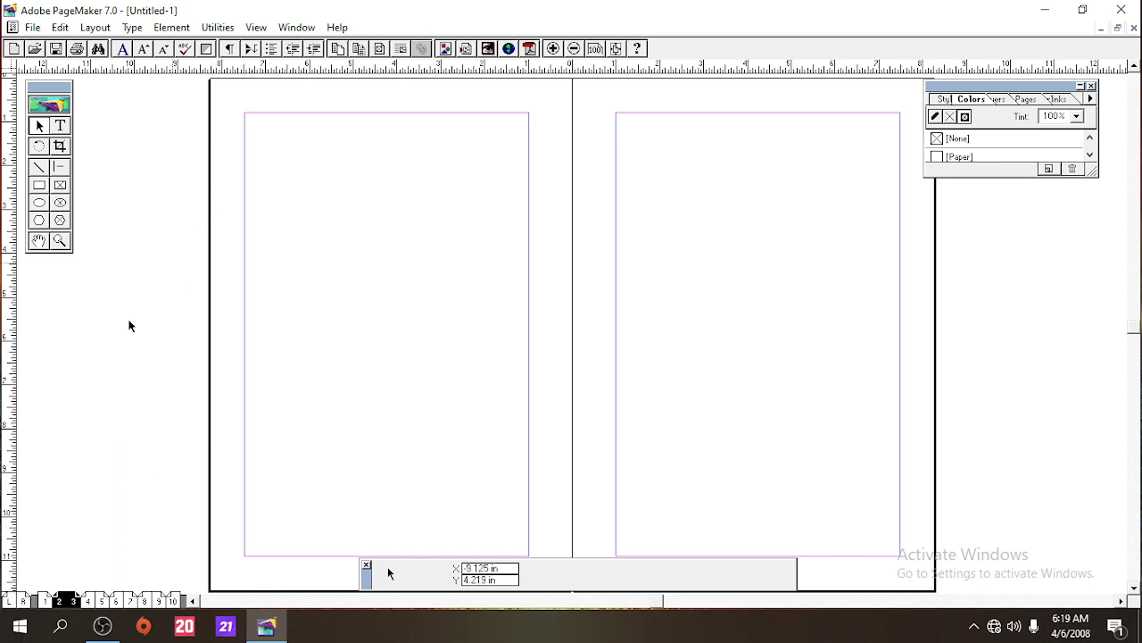
# Add the text "DCA106" at the top margin of the left master page, starting at its left margin.
pyautogui.click(21, 603)
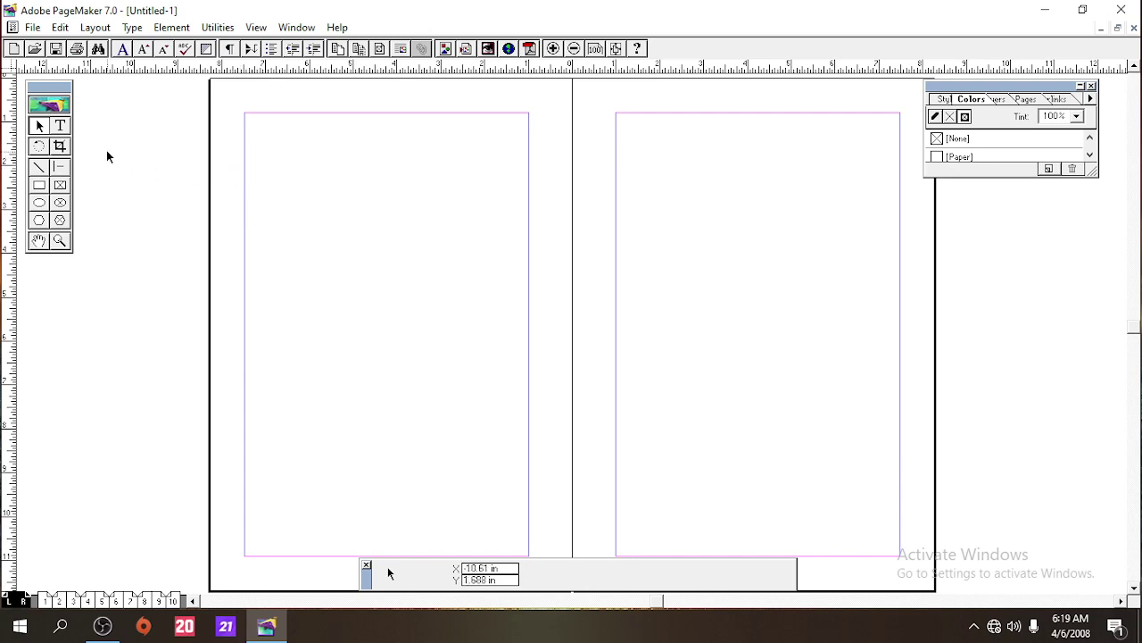
pyautogui.click(61, 127)
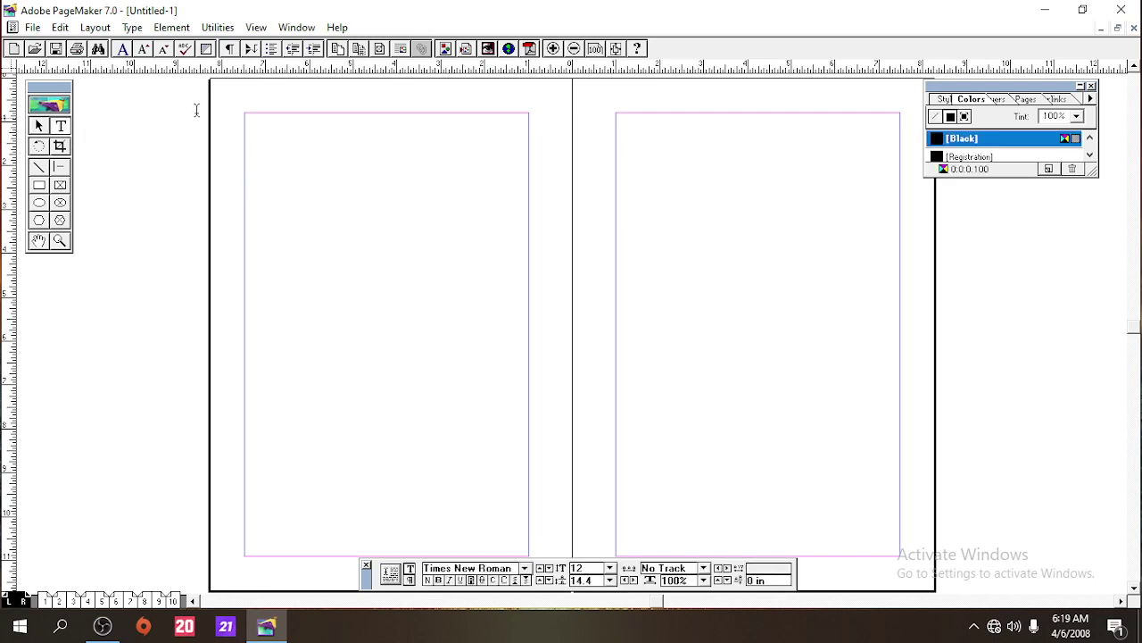
pyautogui.click(246, 109)
pyautogui.write('DCA106')
pyautogui.click(38, 126)
# Check page 1 and the spreads through pages 6–7 for the DCA106 master text, and return to the master pages.
pyautogui.click(46, 601)
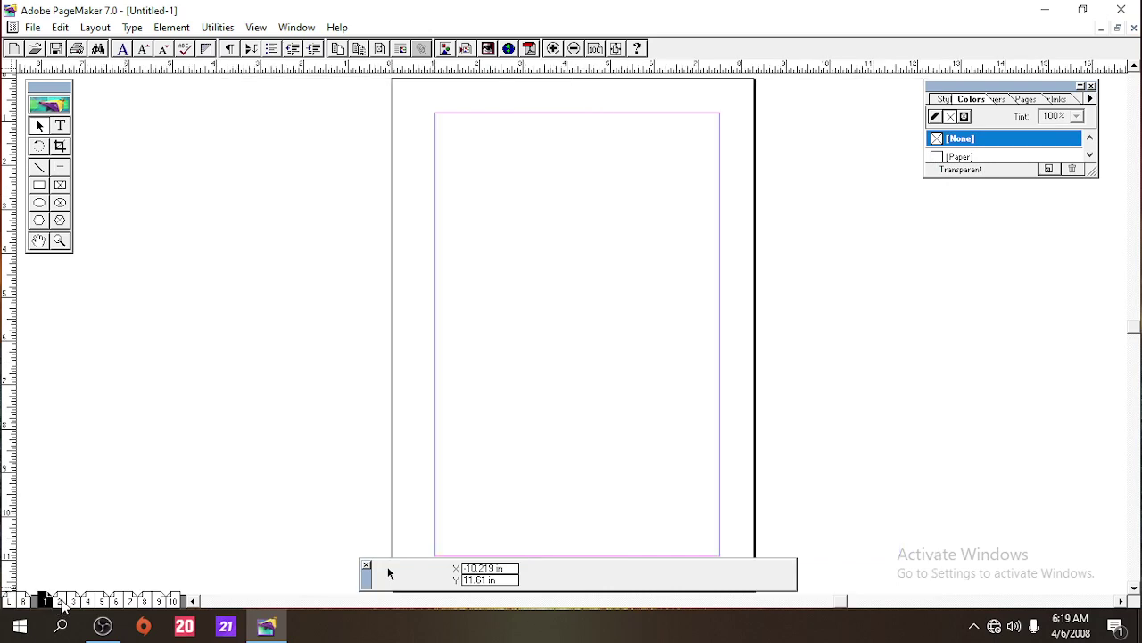
pyautogui.click(59, 602)
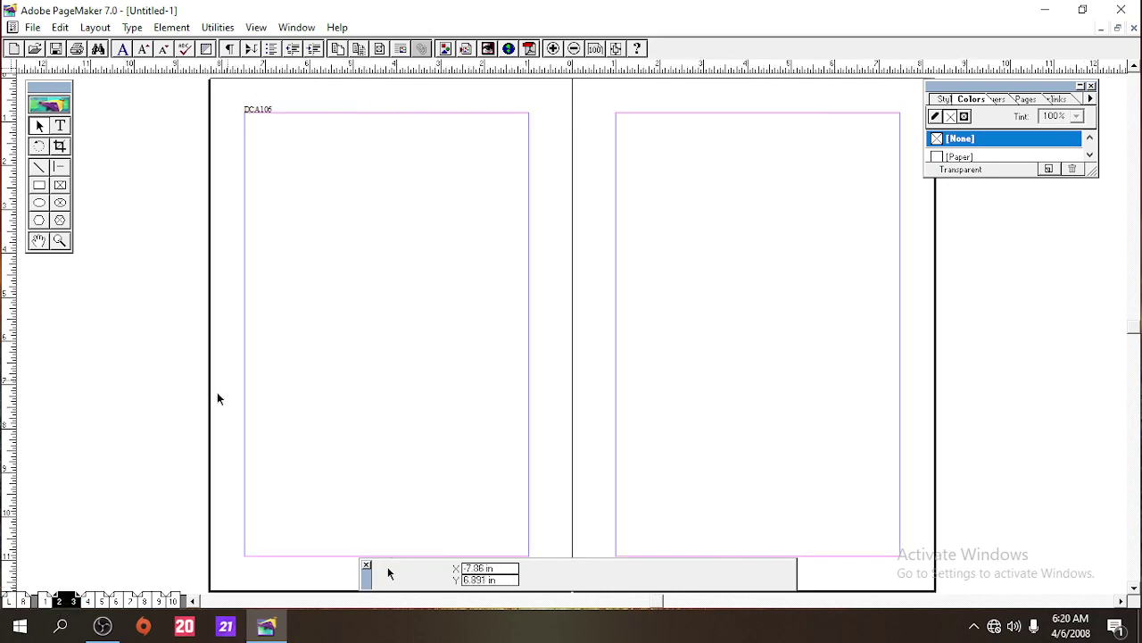
pyautogui.click(100, 601)
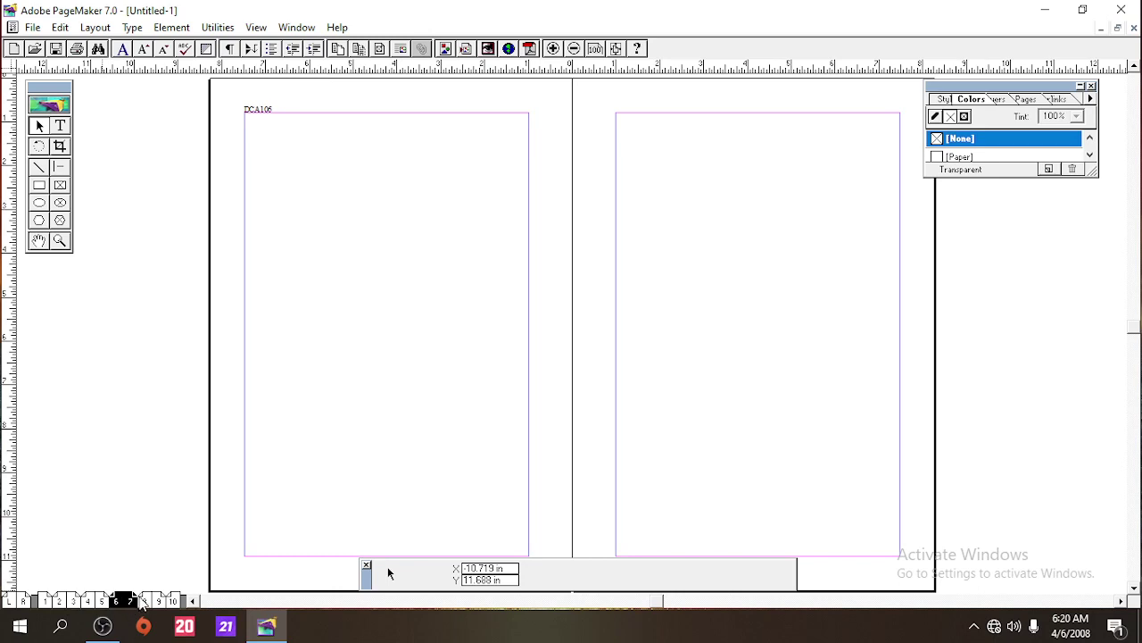
pyautogui.click(119, 604)
pyautogui.click(88, 603)
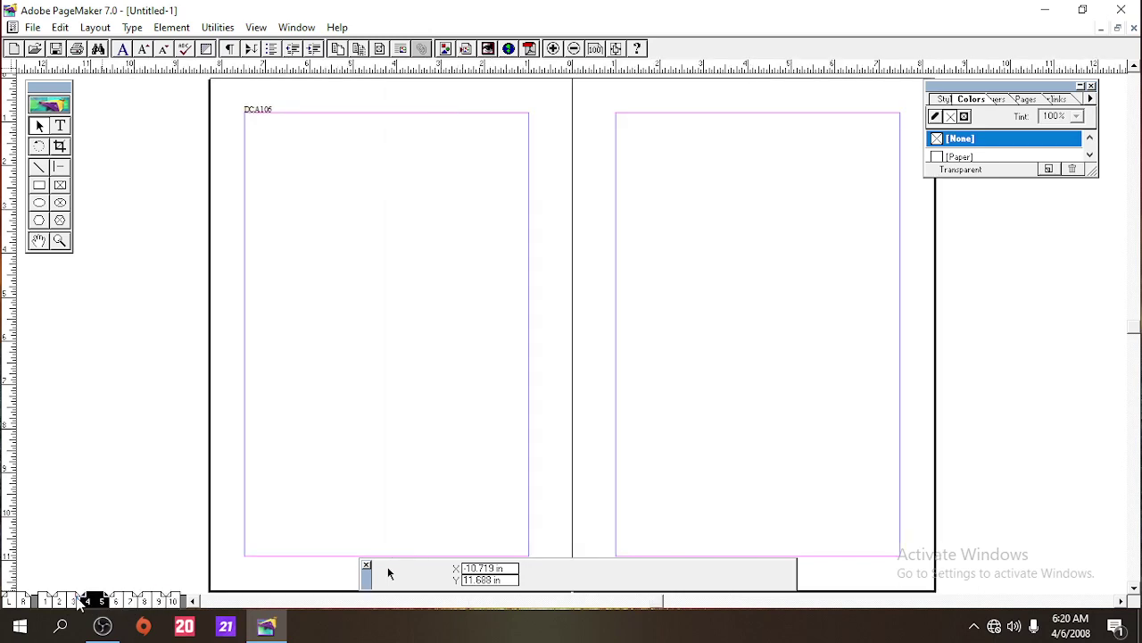
pyautogui.click(73, 603)
pyautogui.click(45, 603)
pyautogui.click(37, 603)
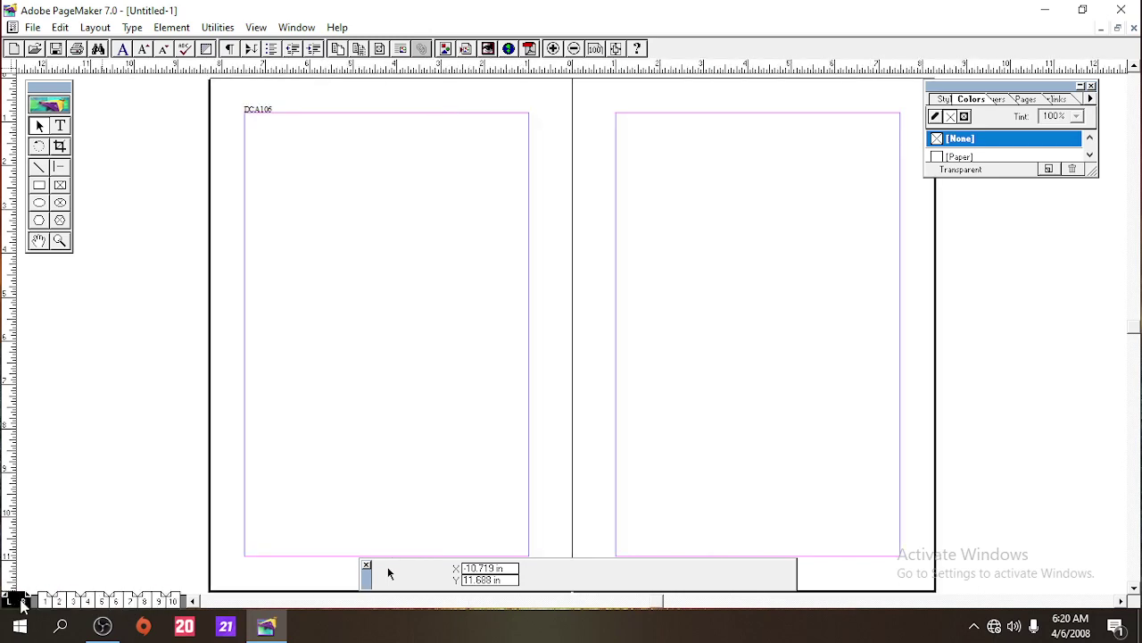
pyautogui.click(18, 600)
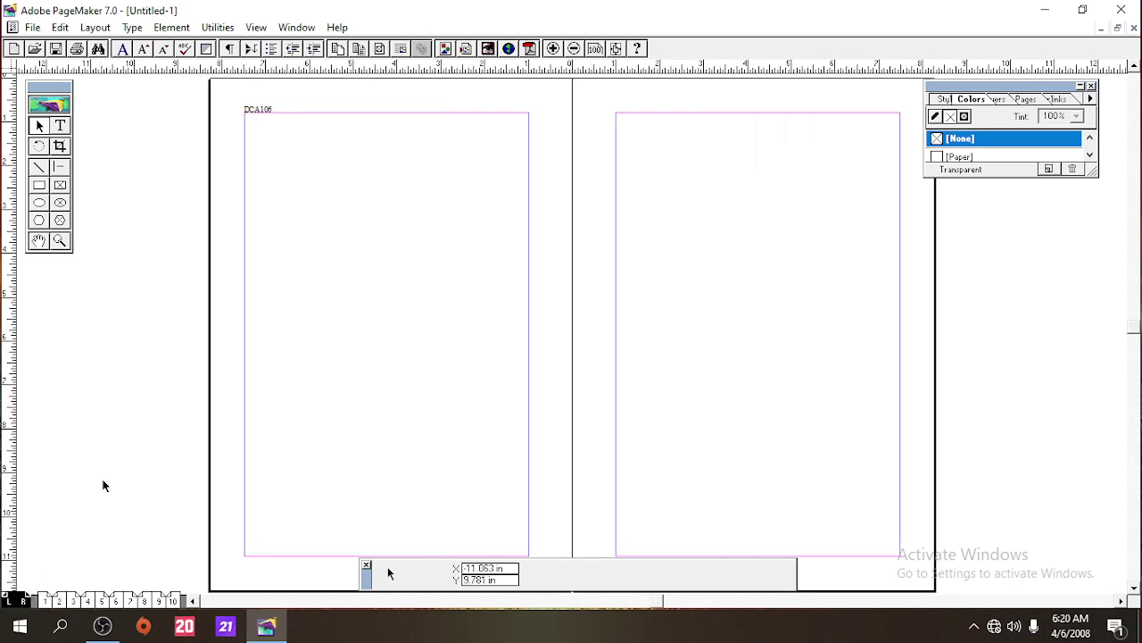
# Copy the DCA106 text from the left master page to the top margin of the right master page.
pyautogui.click(250, 109)
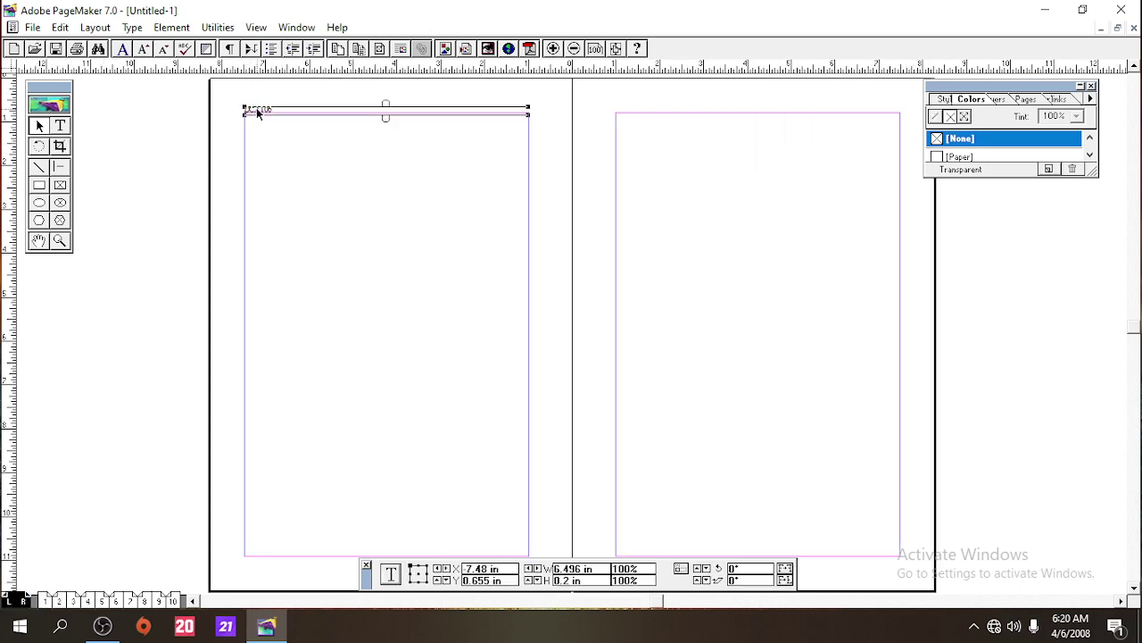
pyautogui.moveTo(256, 108); pyautogui.dragTo(625, 106)
pyautogui.click(491, 185)
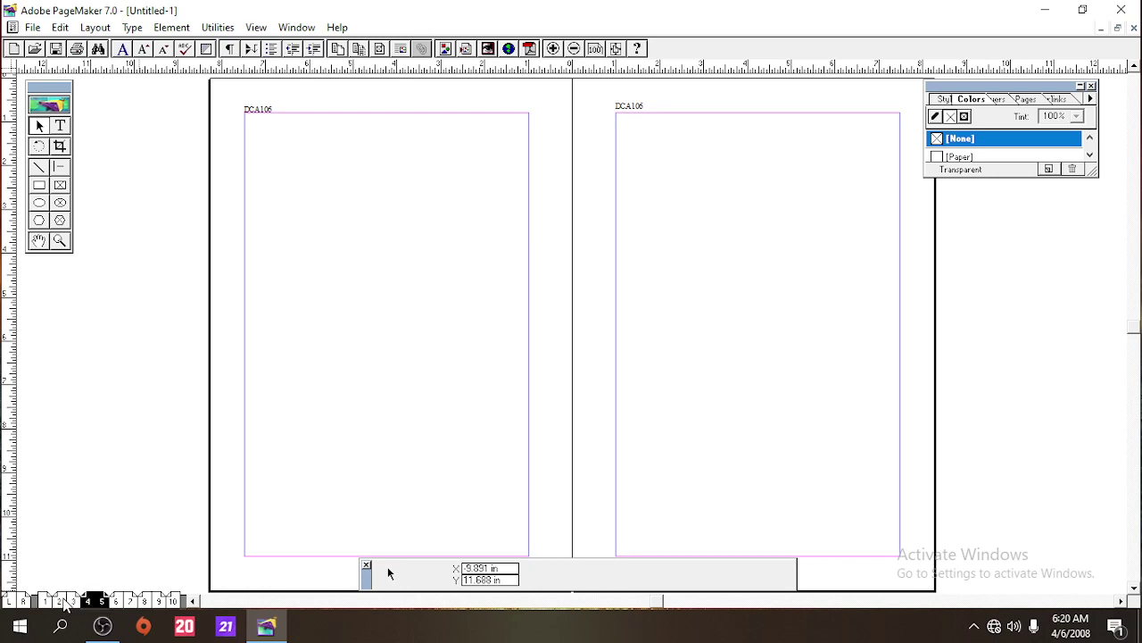
# Check the DCA106 text on both sides of the spreads from pages 4–5 to pages 8–9.
pyautogui.click(96, 602)
pyautogui.click(123, 602)
pyautogui.click(148, 602)
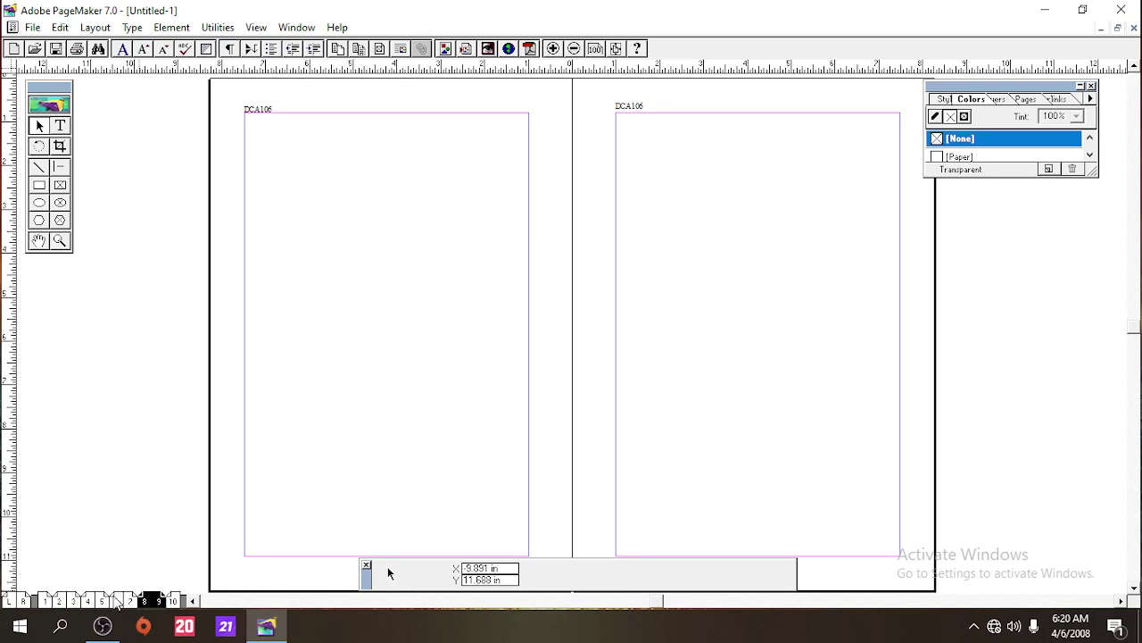
# Move the left master page's DCA106 text down into the page area and check its position on pages 2–3.
pyautogui.click(16, 600)
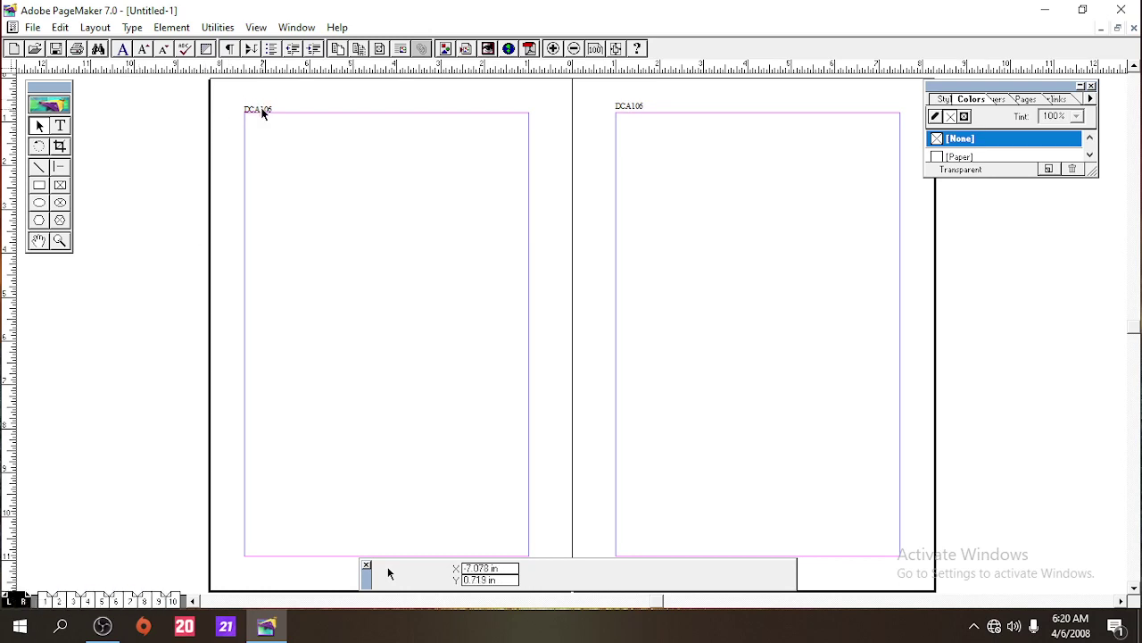
pyautogui.moveTo(263, 114); pyautogui.dragTo(349, 260)
pyautogui.click(76, 600)
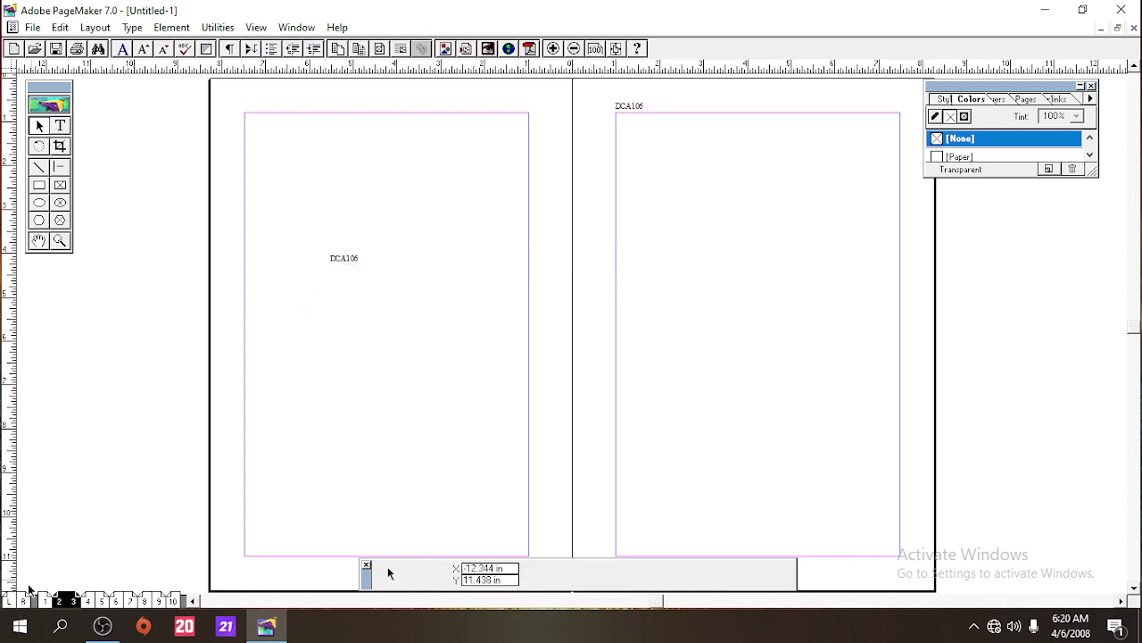
# Move the left master page's DCA106 text back above the top margin, aligned with the left margin at about Y 0.588 in.
pyautogui.click(16, 601)
pyautogui.click(347, 261)
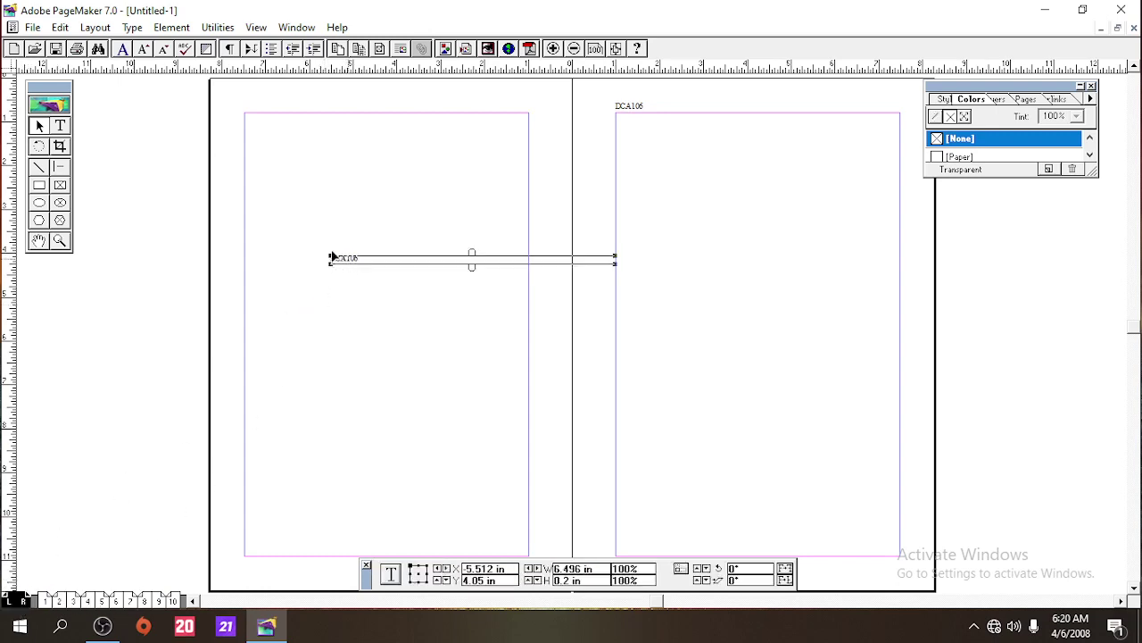
pyautogui.moveTo(348, 265); pyautogui.dragTo(265, 111)
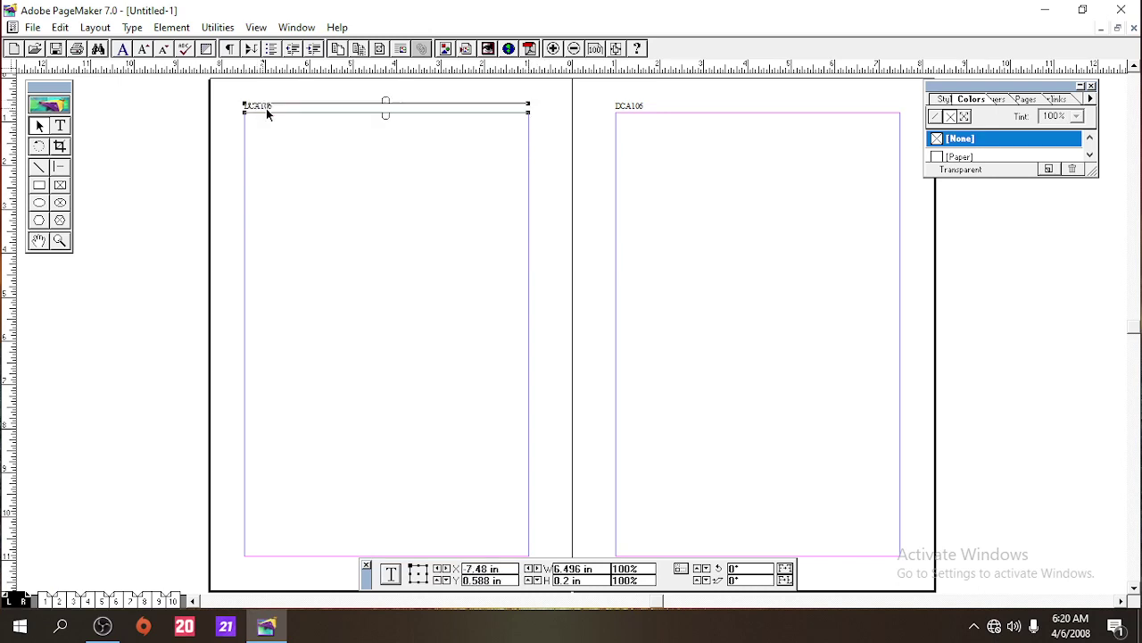
# Nudge the right master page's DCA106 text down to about Y 0.608 in.
pyautogui.click(623, 106)
pyautogui.press('Down')
pyautogui.press('Down')
pyautogui.press('Down')
pyautogui.press('Down')
pyautogui.press('Down')
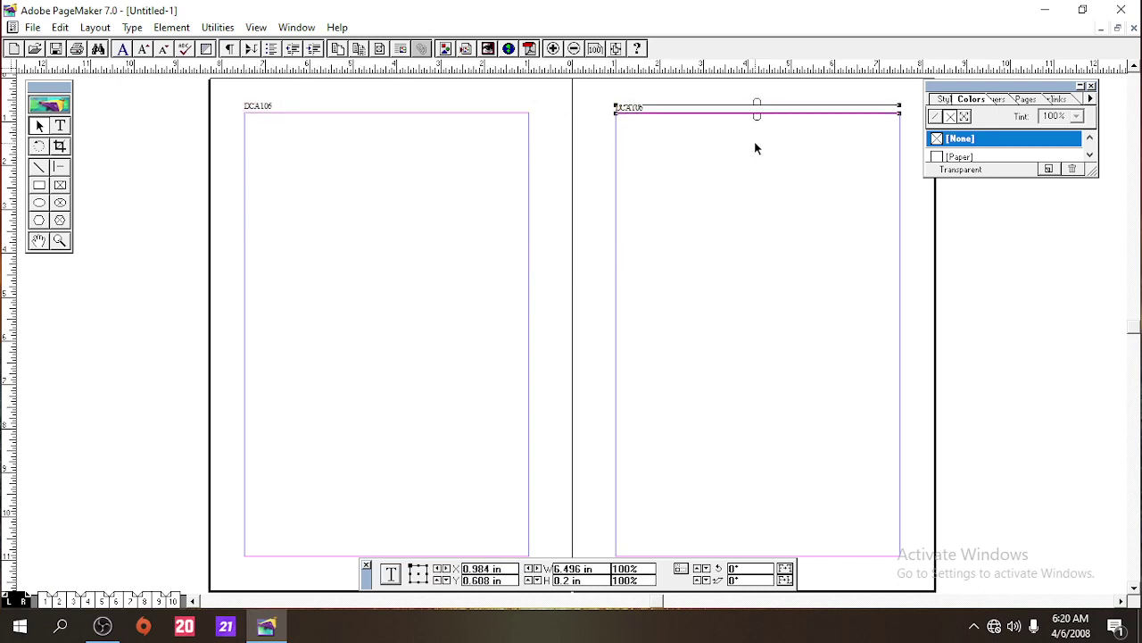
pyautogui.click(348, 176)
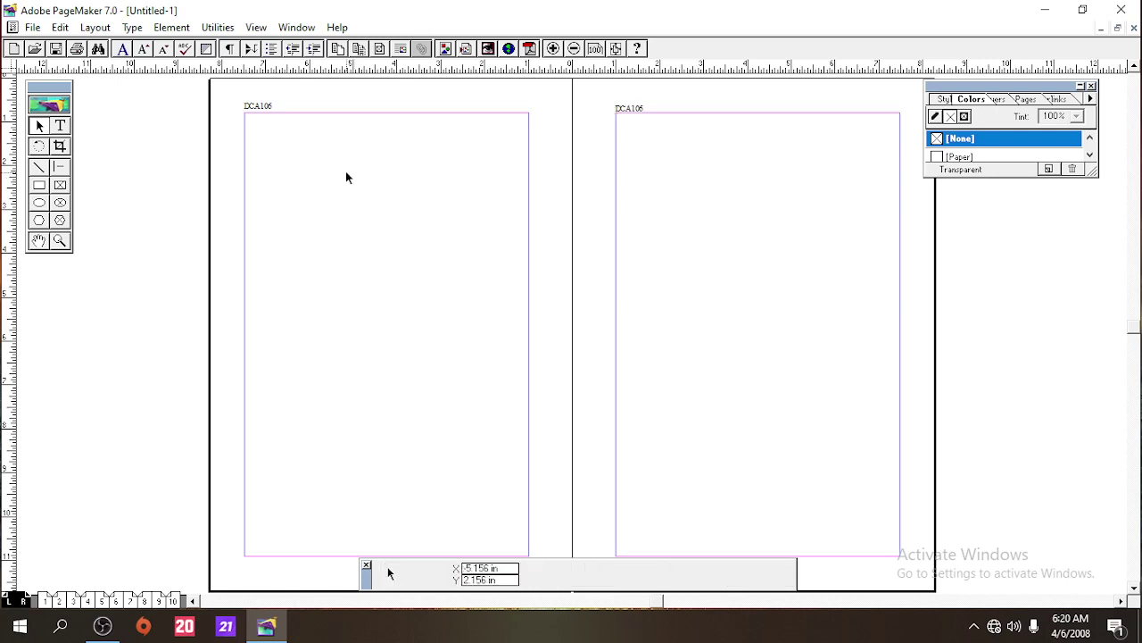
# Insert automatic page-number markers just below the bottom margin, at the inner left edge of both the left and right master pages.
pyautogui.scroll(-3, 419, 294)
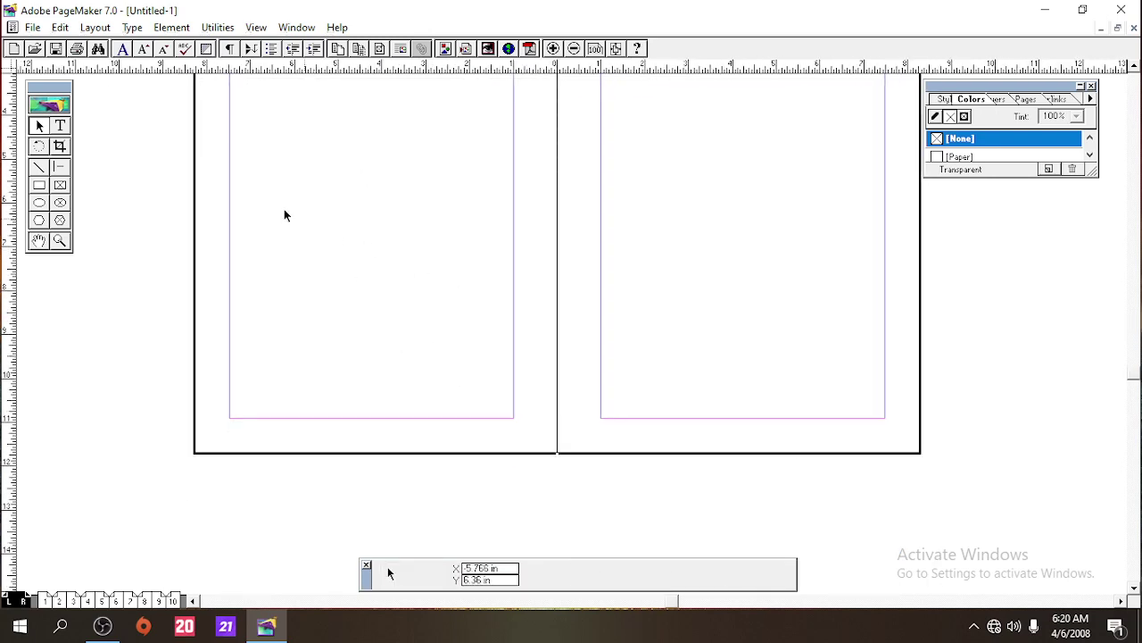
pyautogui.click(61, 126)
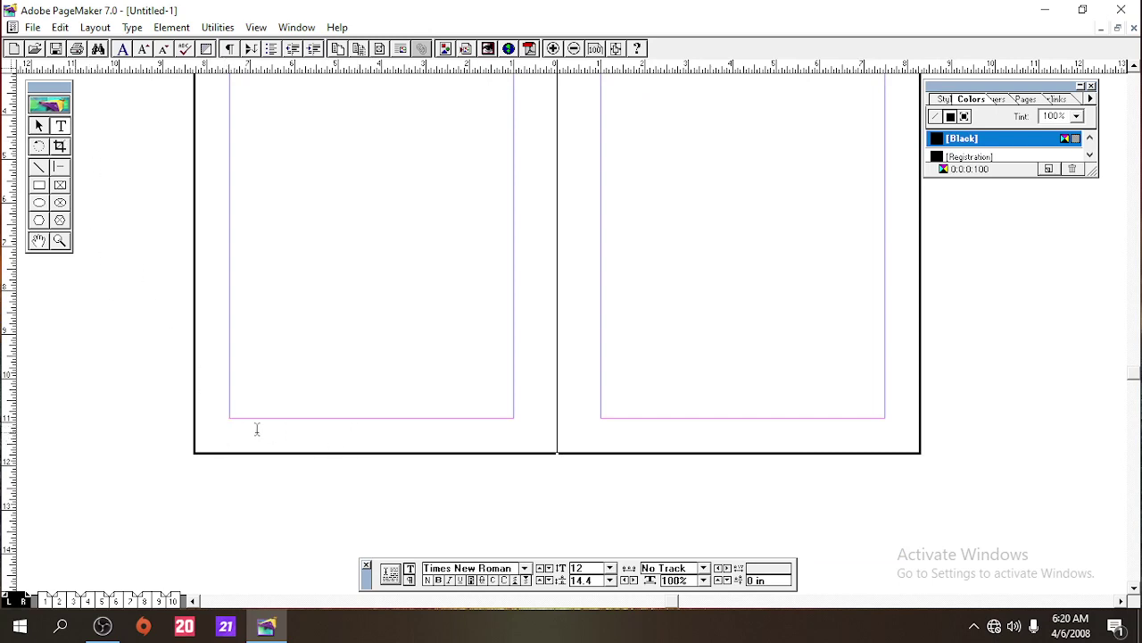
pyautogui.click(230, 426)
pyautogui.hotkey('ctrl', 'alt', 'p')
pyautogui.click(61, 127)
pyautogui.click(603, 427)
pyautogui.hotkey('ctrl', 'alt', 'p')
# Close the Control palette and check the page numbers on page 1 and the spreads through pages 6–7.
pyautogui.click(47, 601)
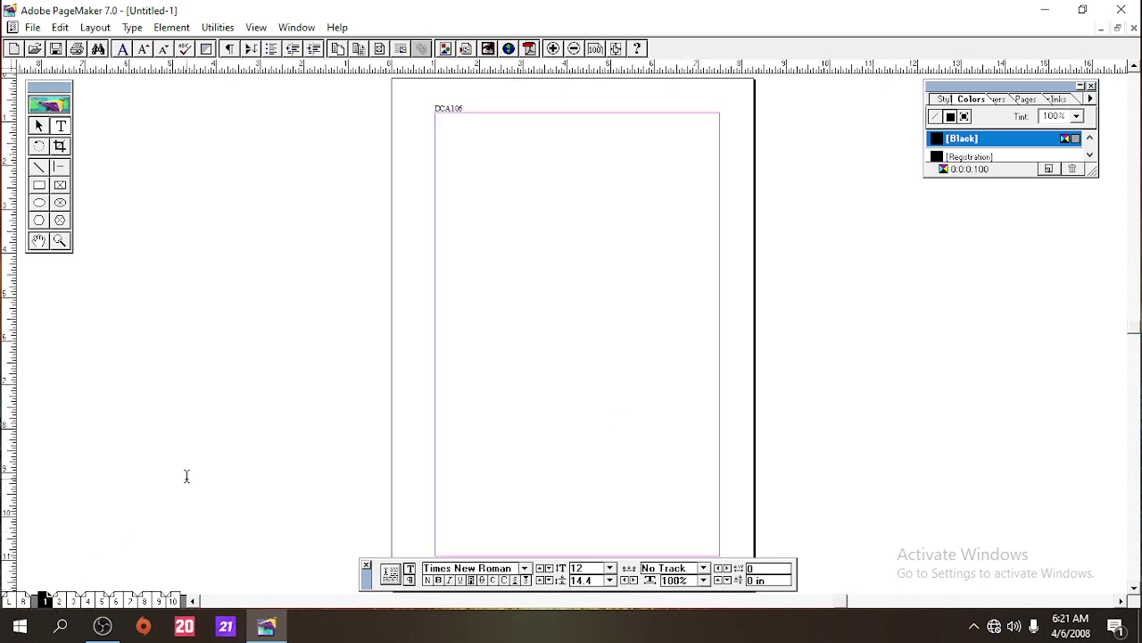
pyautogui.click(366, 565)
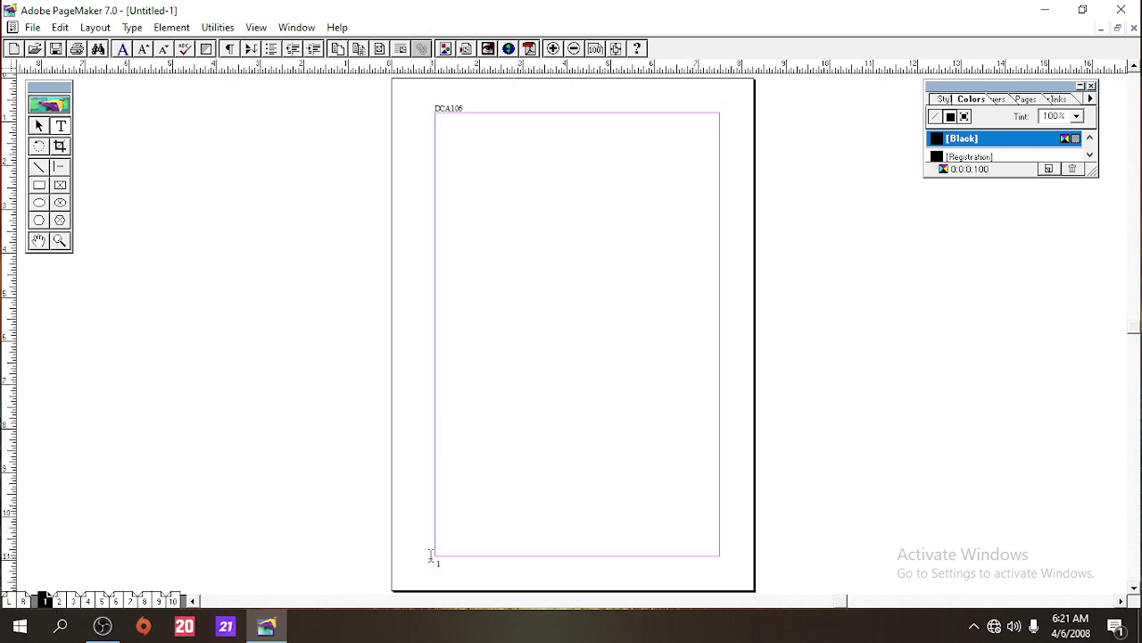
pyautogui.click(73, 601)
pyautogui.click(101, 601)
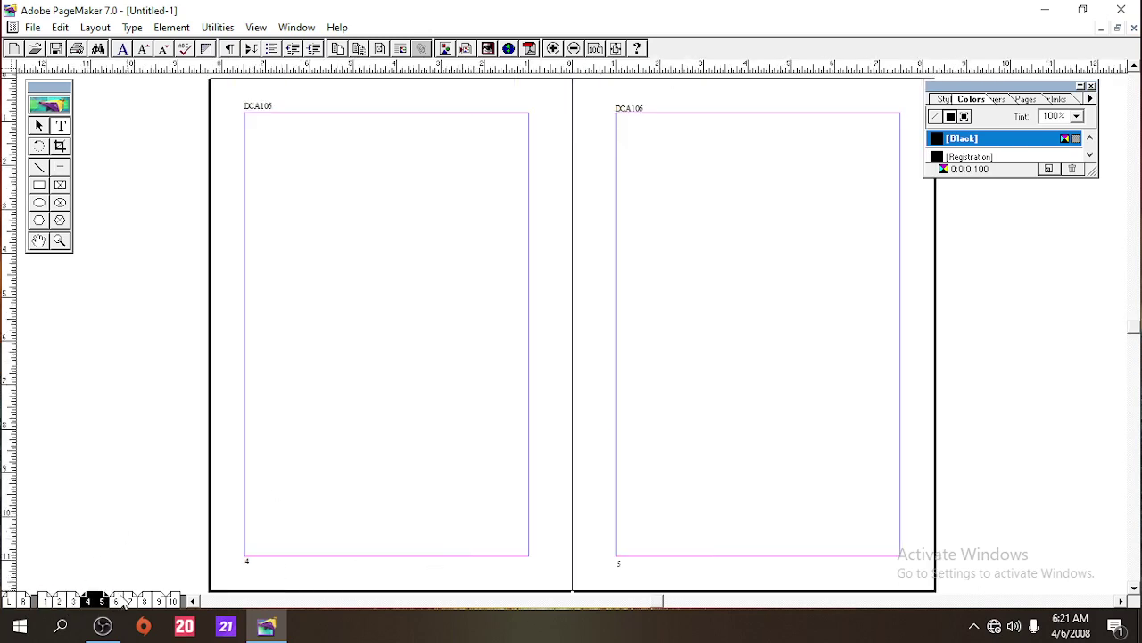
pyautogui.click(130, 601)
# Move the LM page-number marker on the left master page up against the bottom margin line.
pyautogui.click(25, 598)
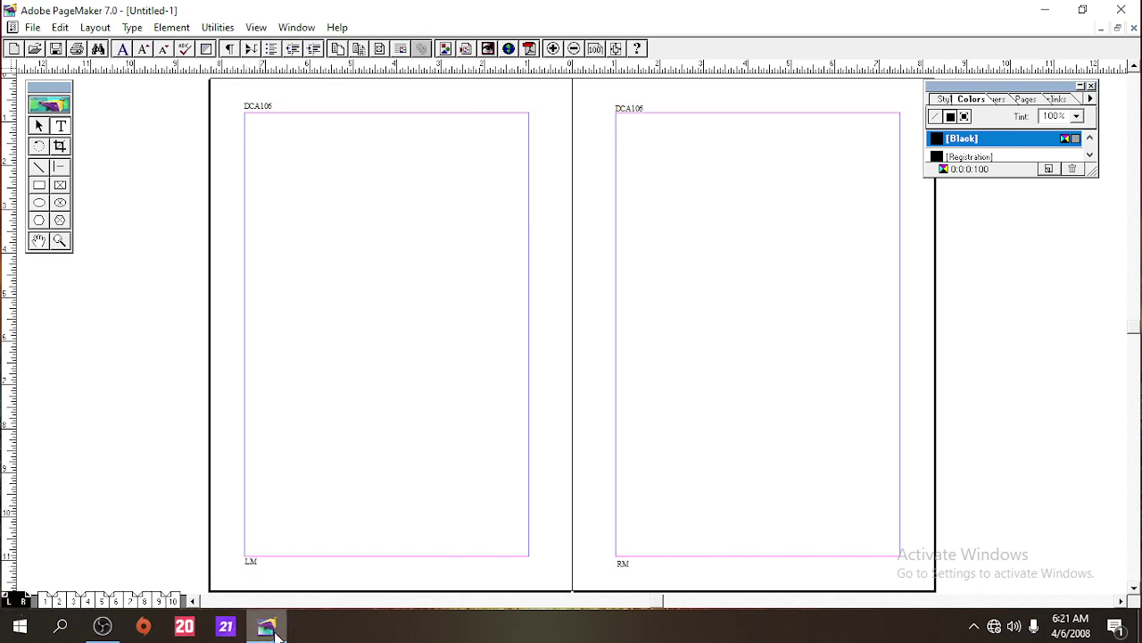
pyautogui.moveTo(266, 626)
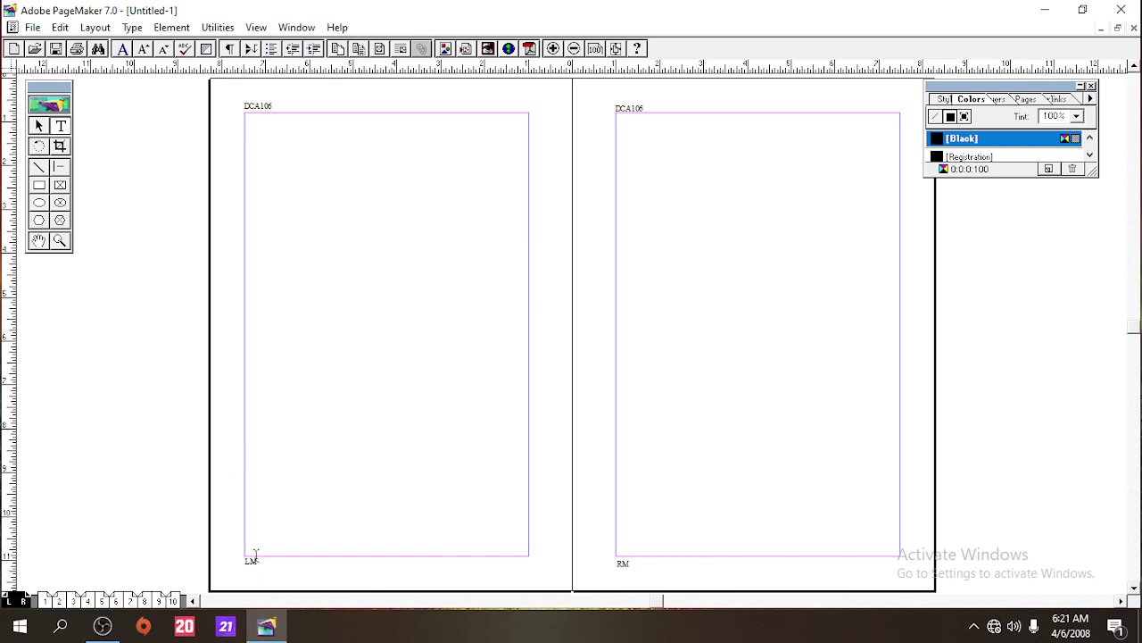
pyautogui.click(256, 554)
pyautogui.click(38, 126)
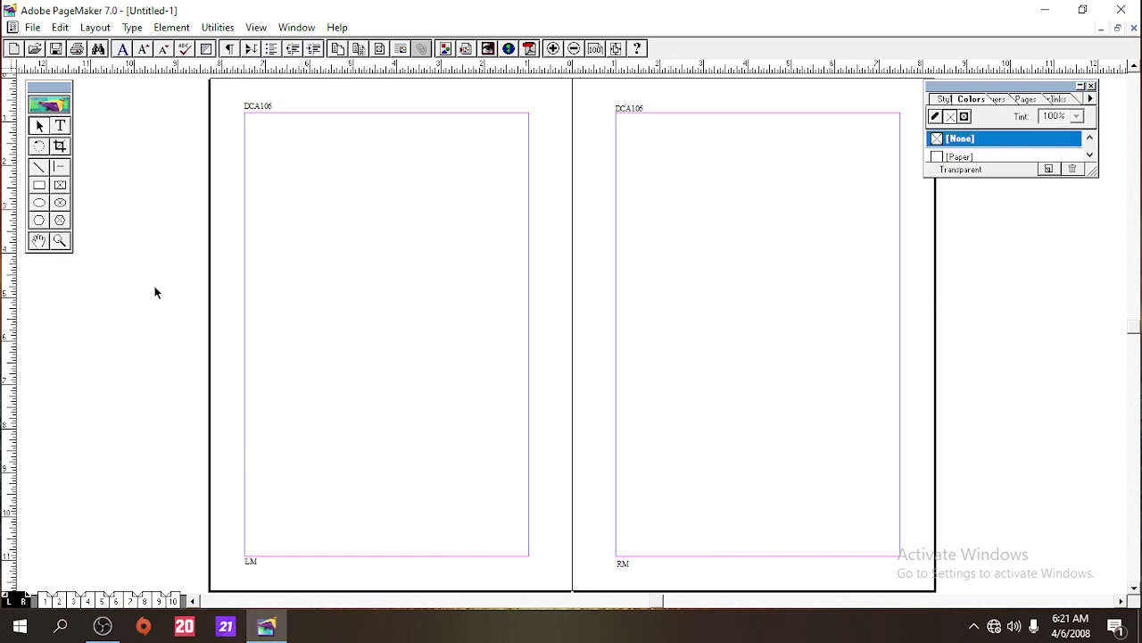
pyautogui.moveTo(291, 454); pyautogui.dragTo(304, 355)
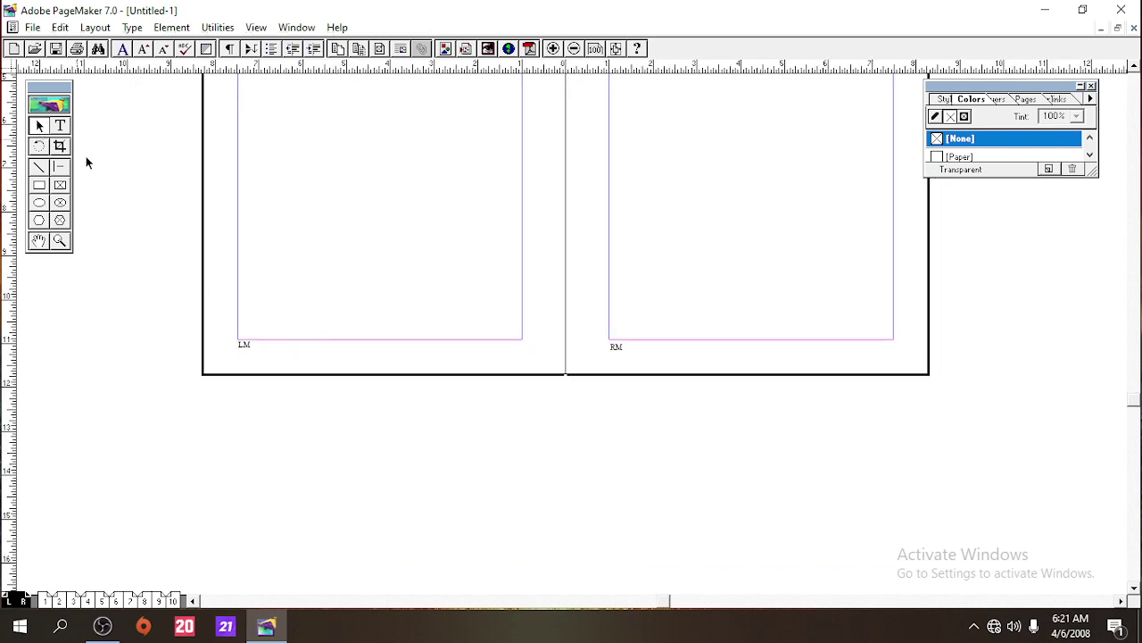
pyautogui.click(242, 347)
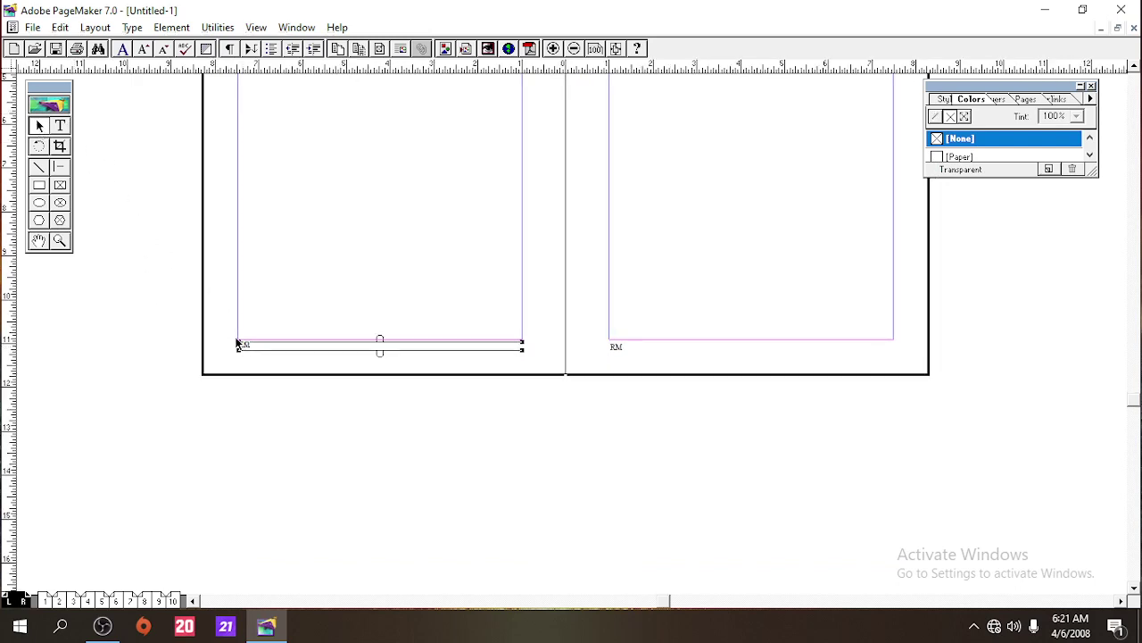
pyautogui.moveTo(245, 349); pyautogui.dragTo(262, 377)
pyautogui.hotkey('ctrl', 'z')
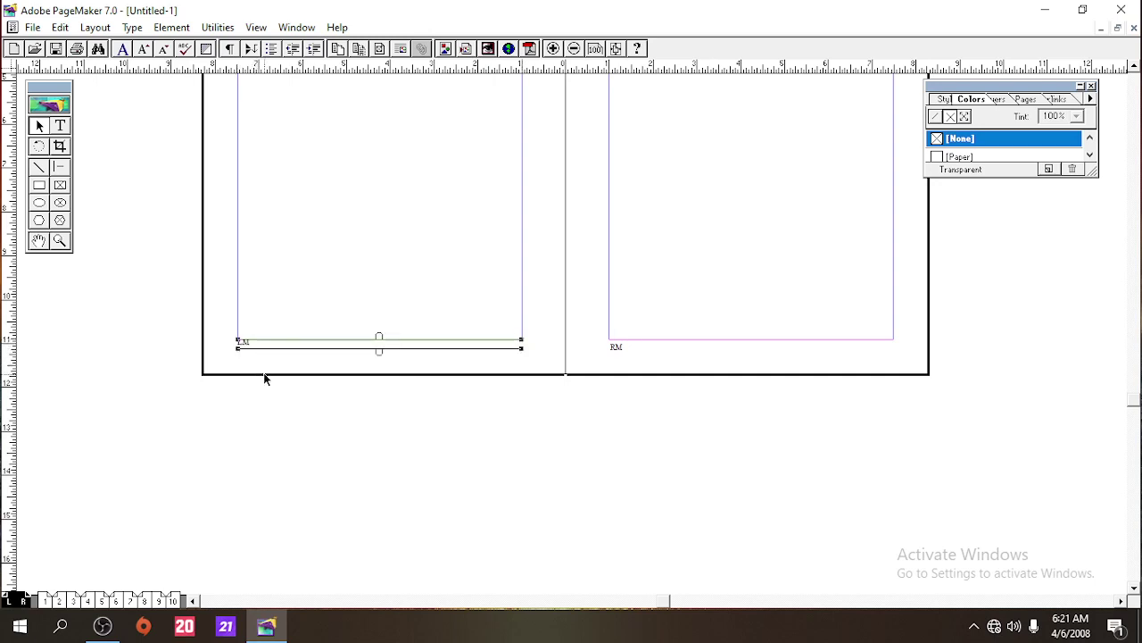
# Add the text "phsk" before the left master page's page-number marker and check it on pages 1 to 3.
pyautogui.click(60, 126)
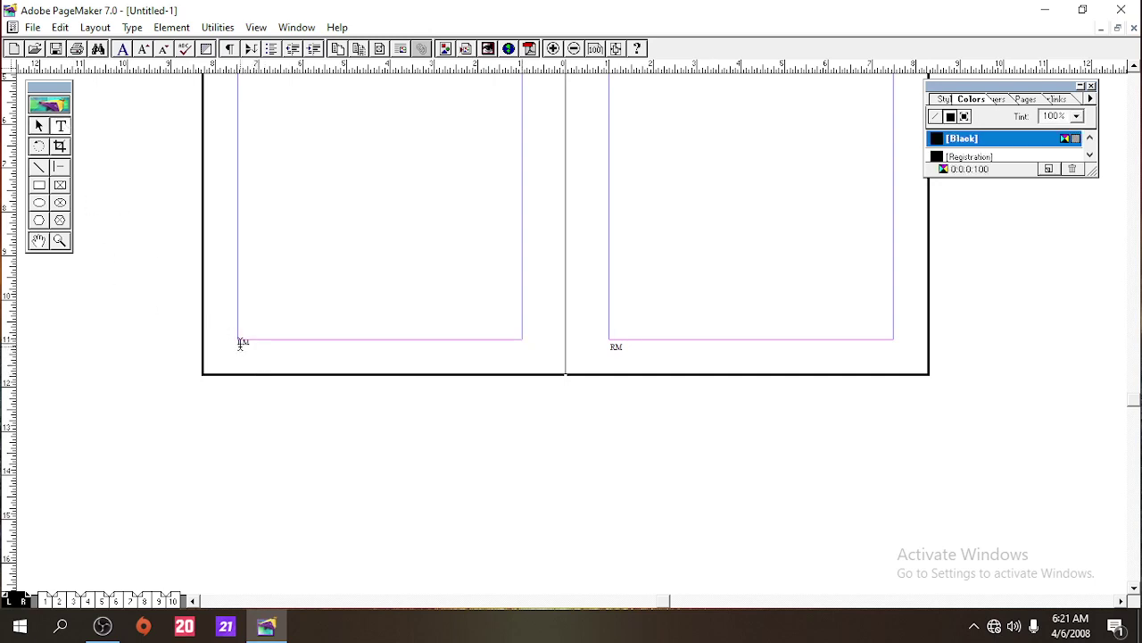
pyautogui.tripleClick(305, 368)
pyautogui.hotkey('ctrl', 'alt', 'p')
pyautogui.write('age')
pyautogui.click(55, 602)
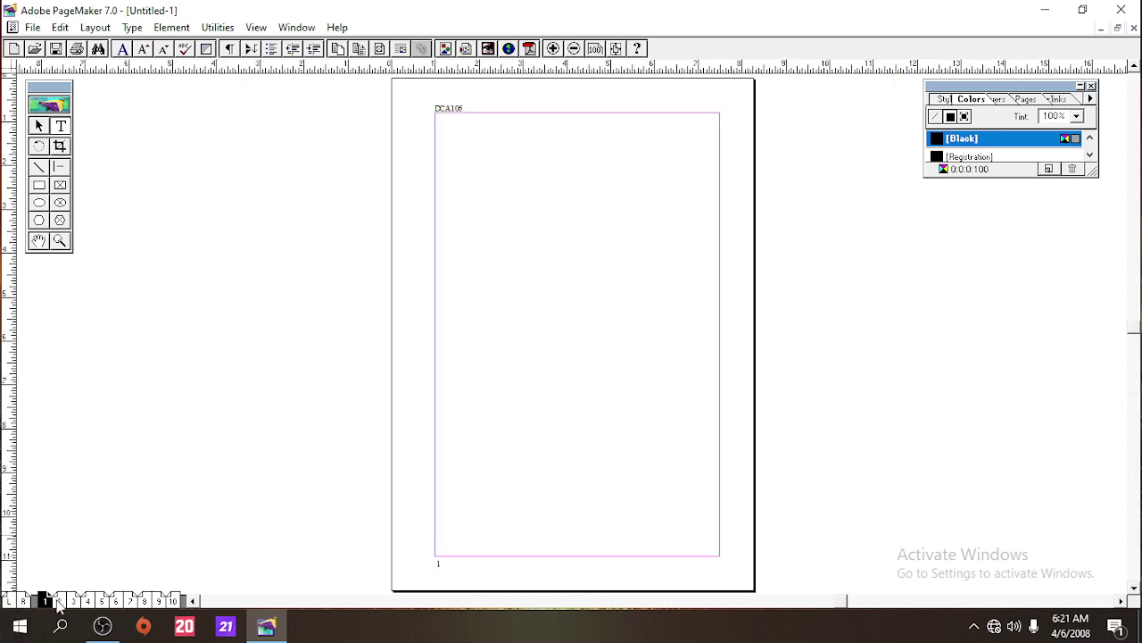
pyautogui.click(71, 602)
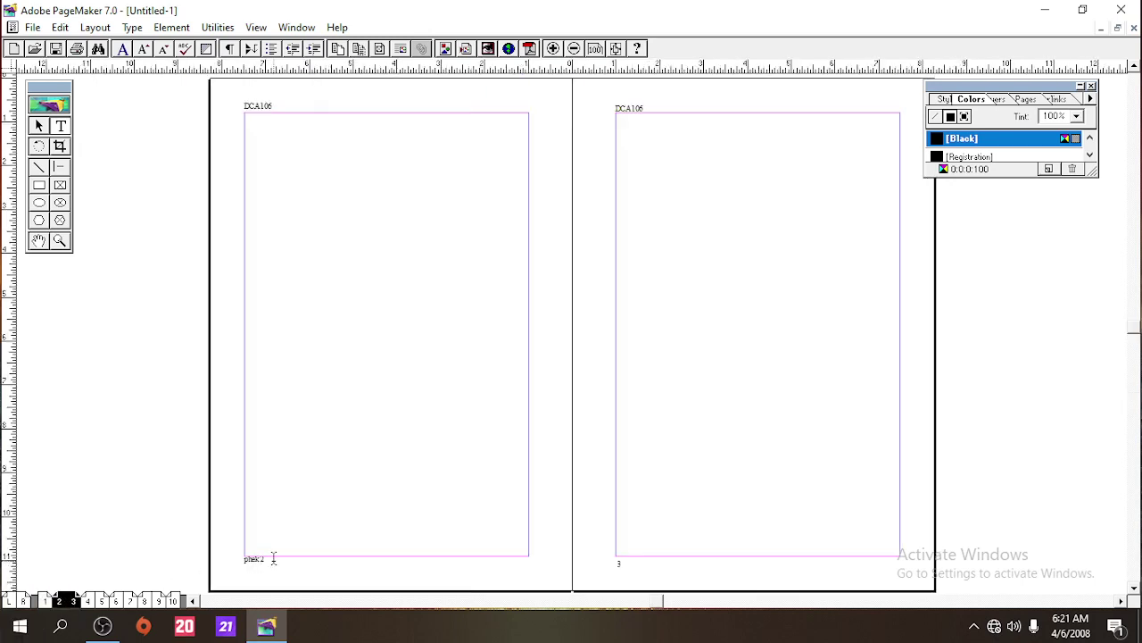
pyautogui.click(12, 602)
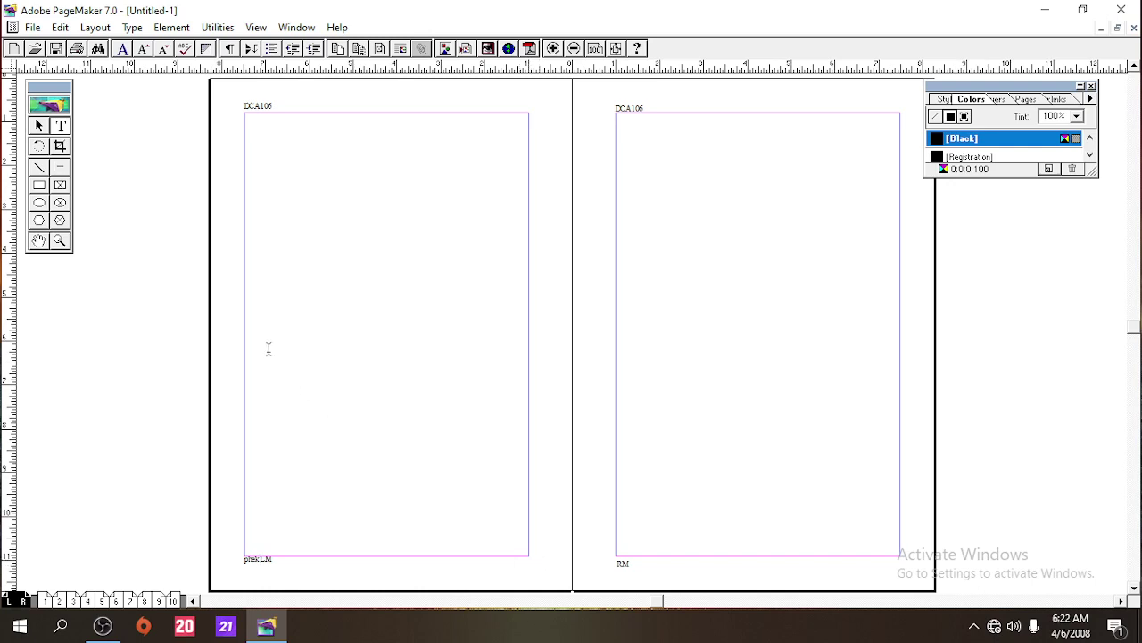
# Save the publication as qaz in the Recordings folder on the Desktop.
pyautogui.click(32, 27)
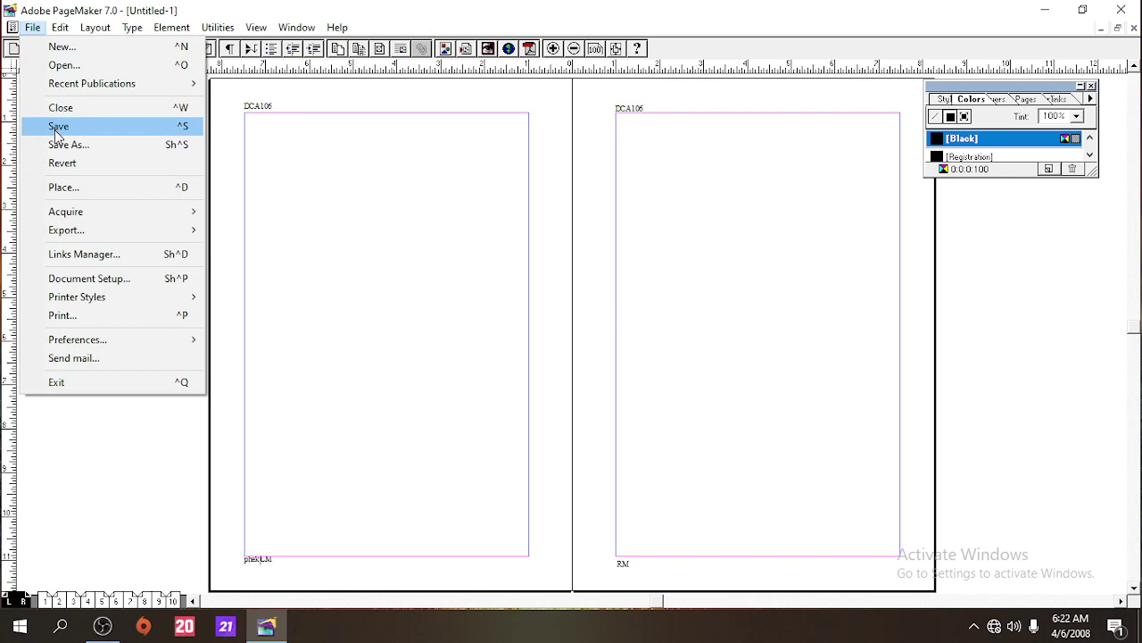
pyautogui.click(443, 7)
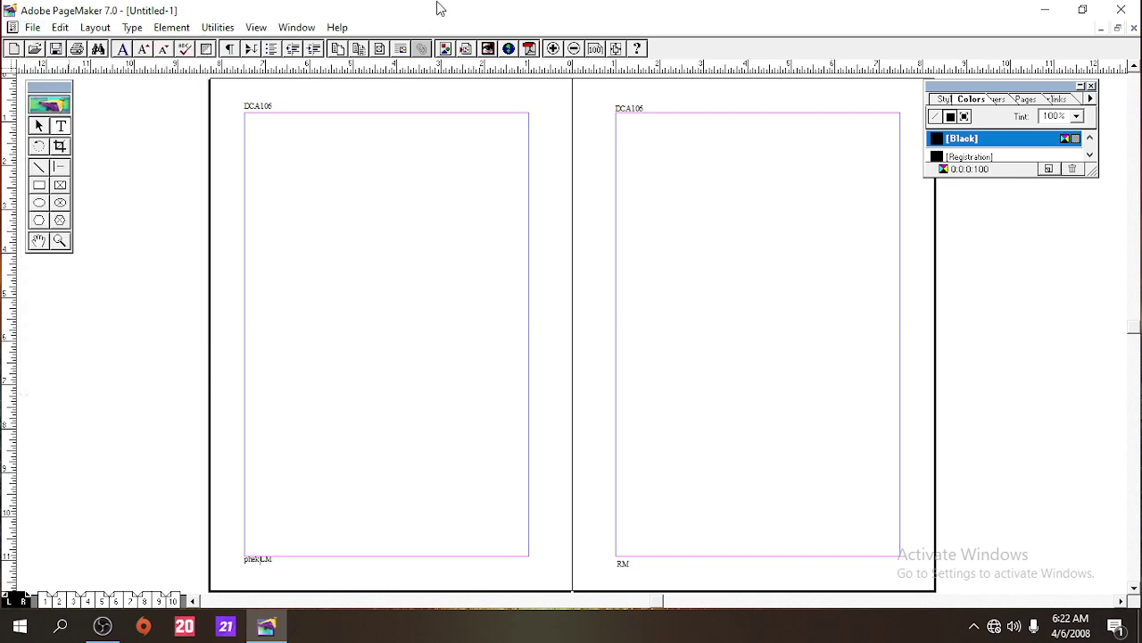
pyautogui.hotkey('ctrl', 's')
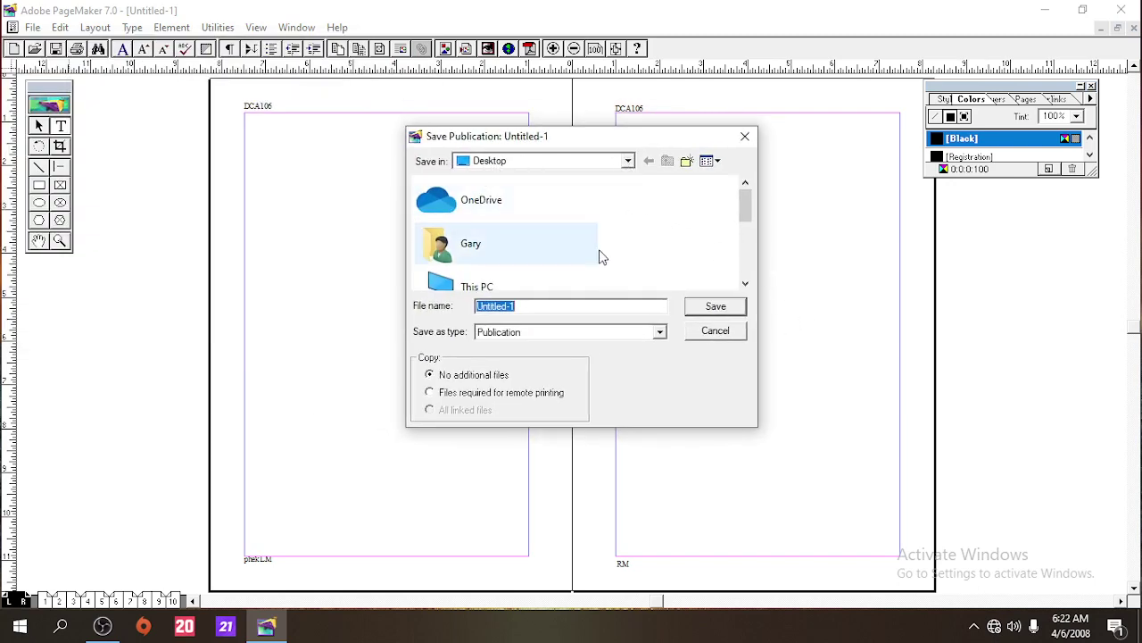
pyautogui.moveTo(744, 210); pyautogui.dragTo(745, 256)
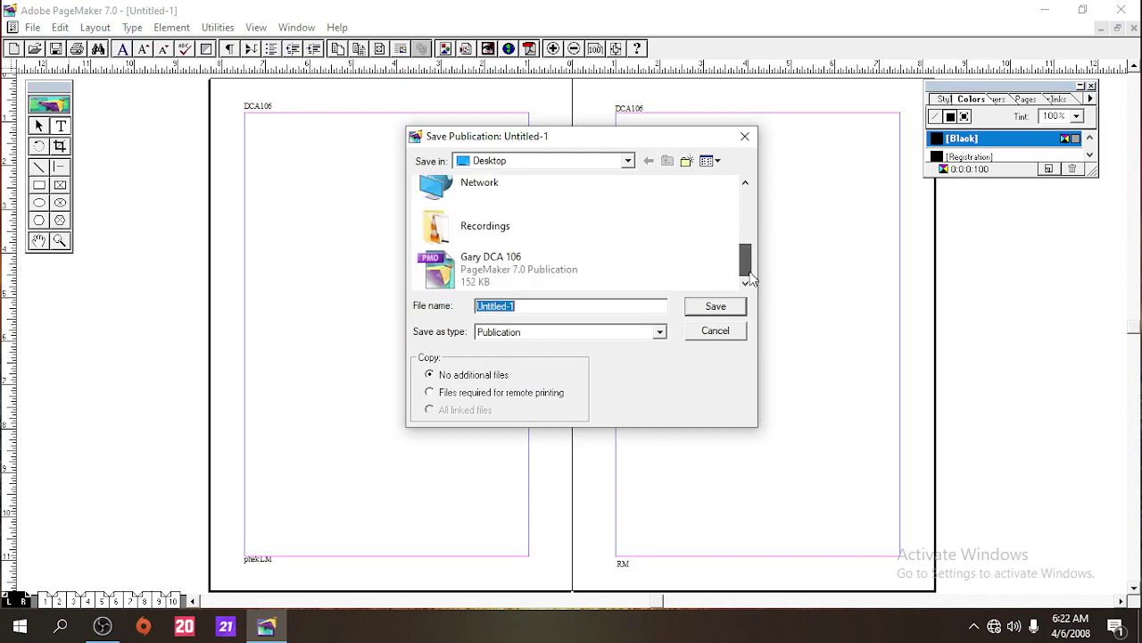
pyautogui.doubleClick(470, 230)
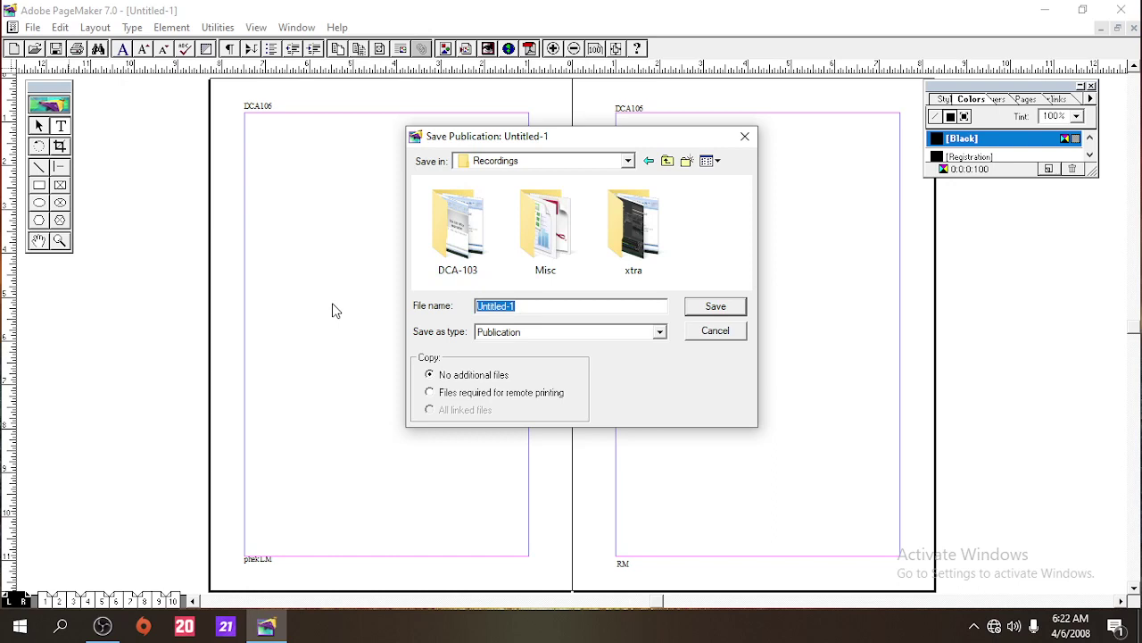
pyautogui.write('qaz')
pyautogui.click(719, 306)
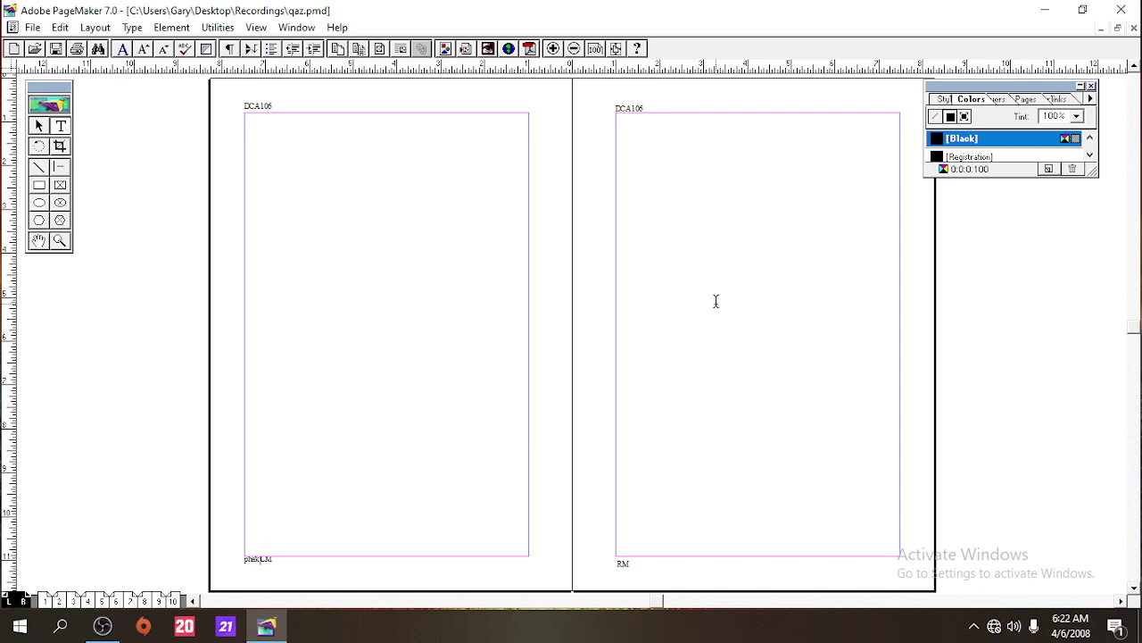
pyautogui.click(32, 27)
pyautogui.click(69, 144)
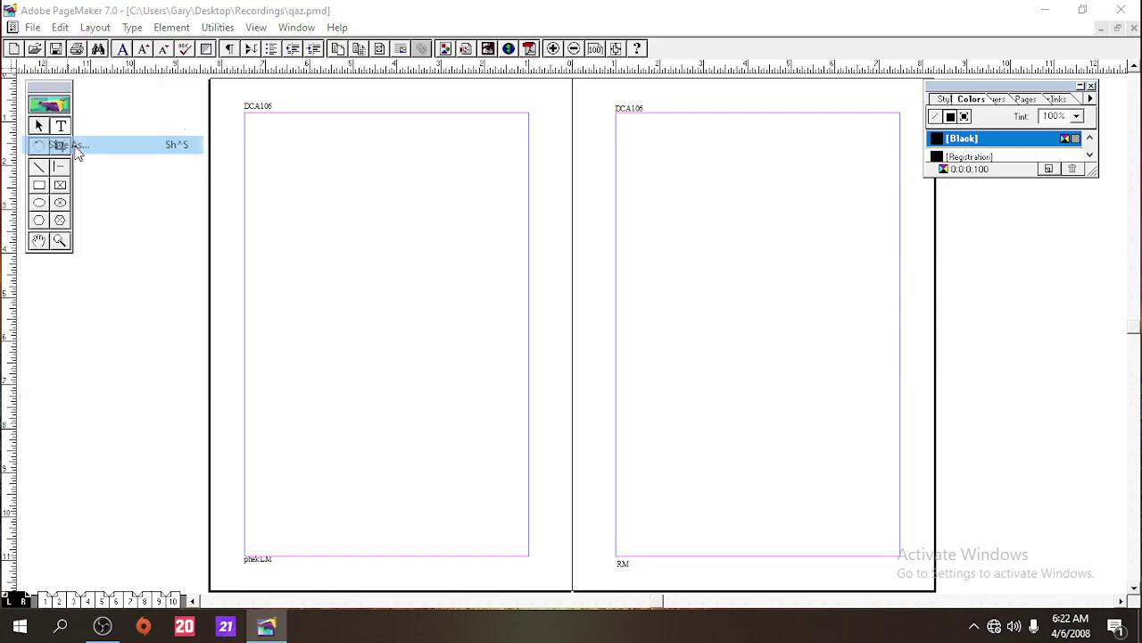
pyautogui.moveTo(113, 48); pyautogui.dragTo(432, 117)
pyautogui.click(546, 141)
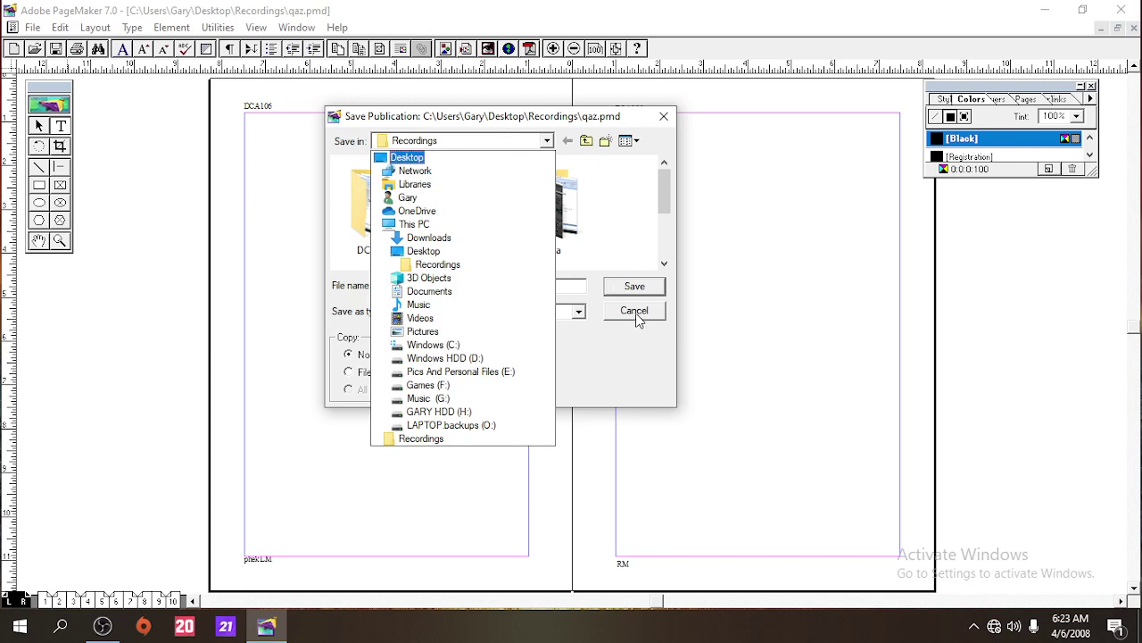
pyautogui.click(407, 158)
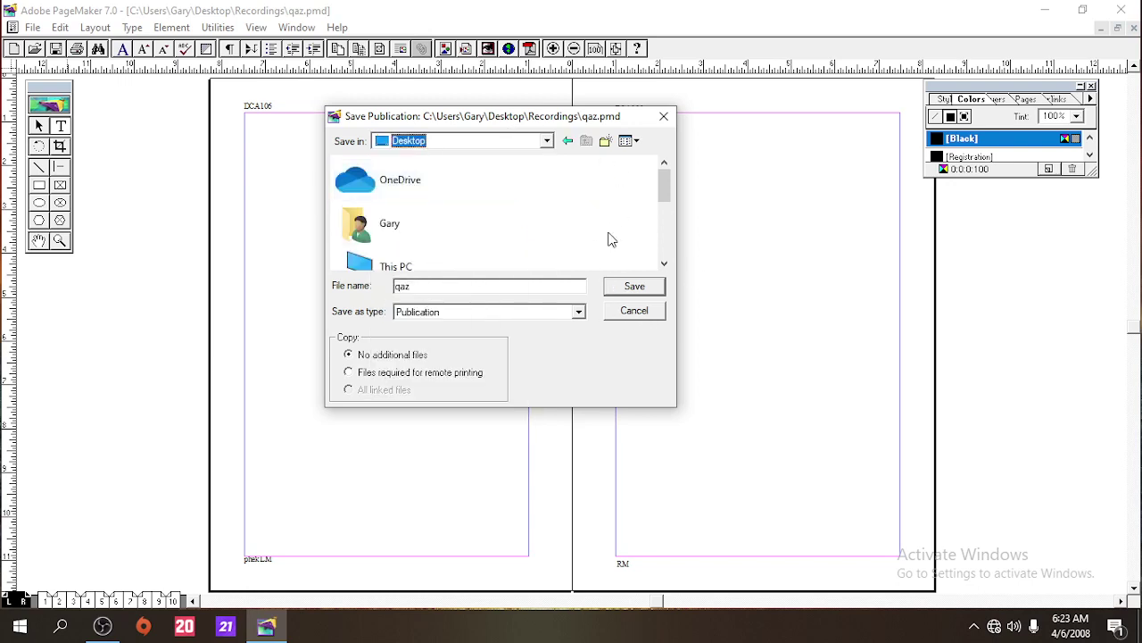
pyautogui.click(635, 311)
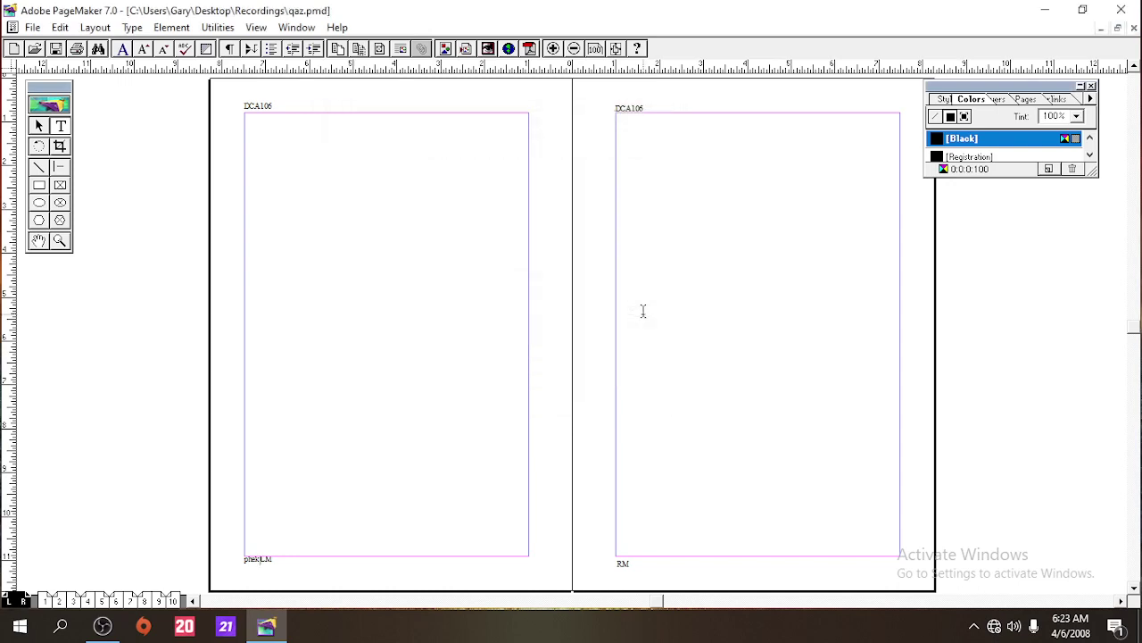
pyautogui.click(32, 29)
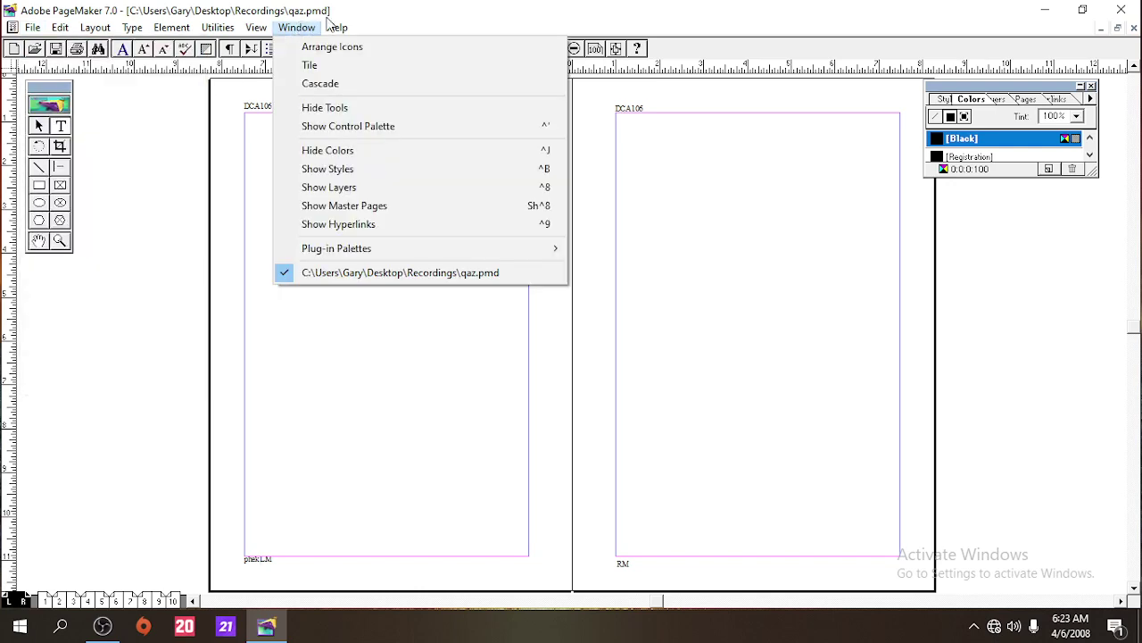
pyautogui.click(387, 12)
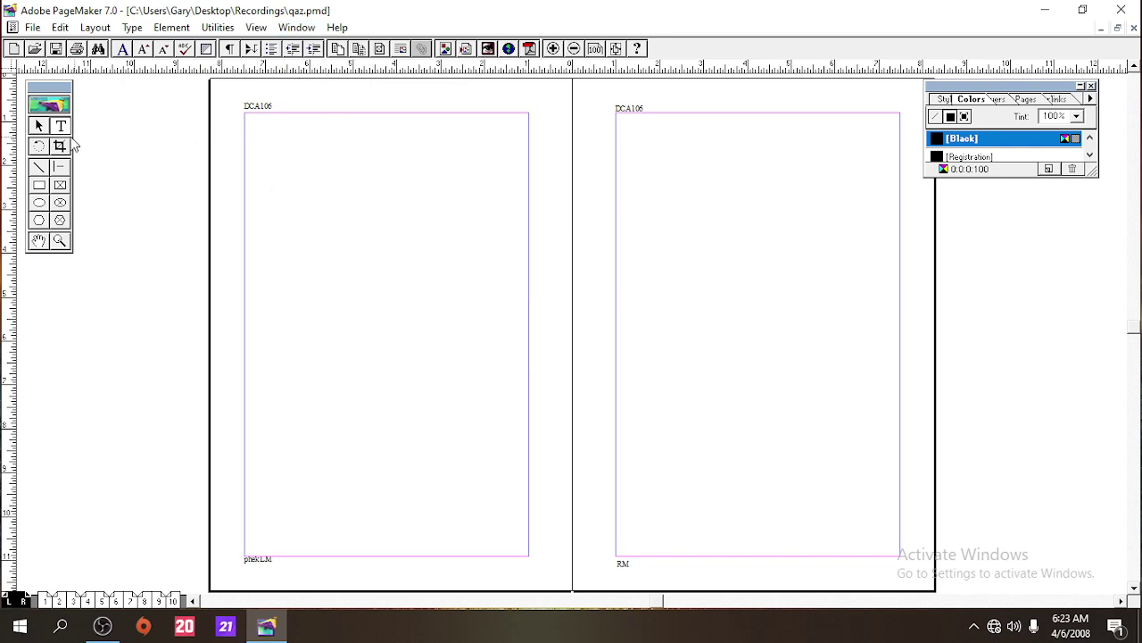
# Add the text "afadsad" at the left margin in the upper part of the left master page and save the publication.
pyautogui.click(243, 211)
pyautogui.write('afadsad')
pyautogui.click(32, 27)
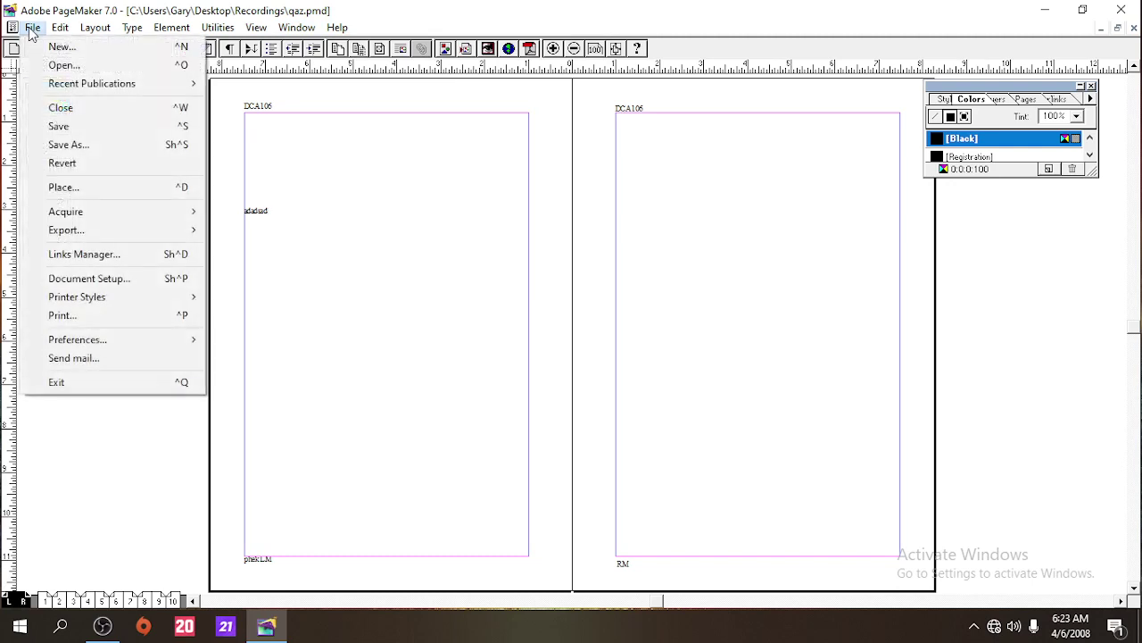
pyautogui.click(106, 129)
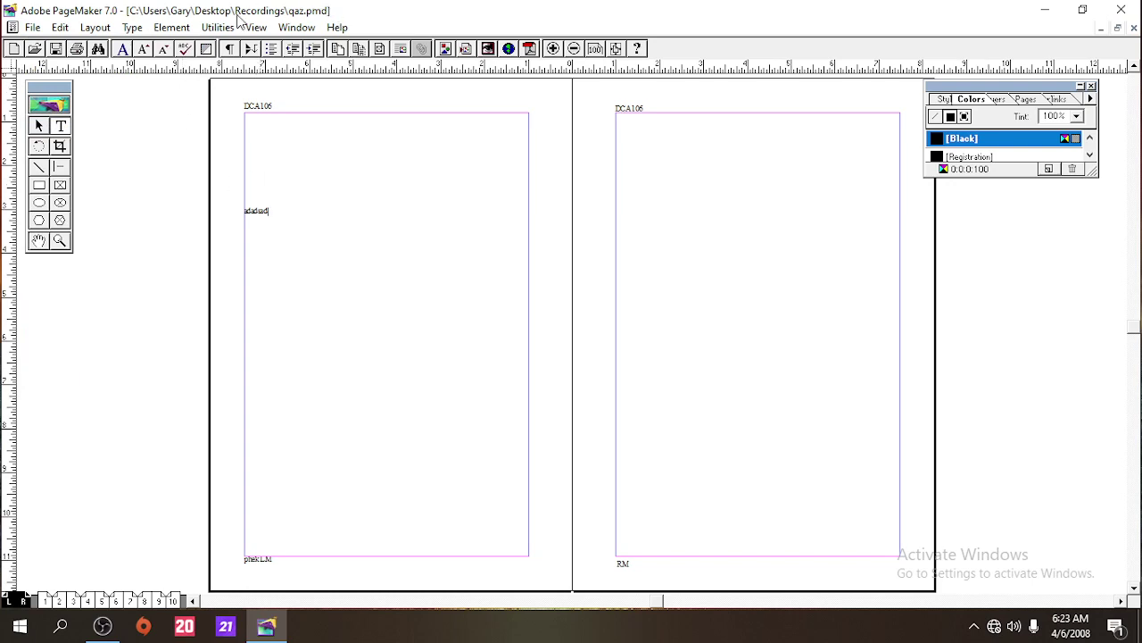
pyautogui.click(32, 27)
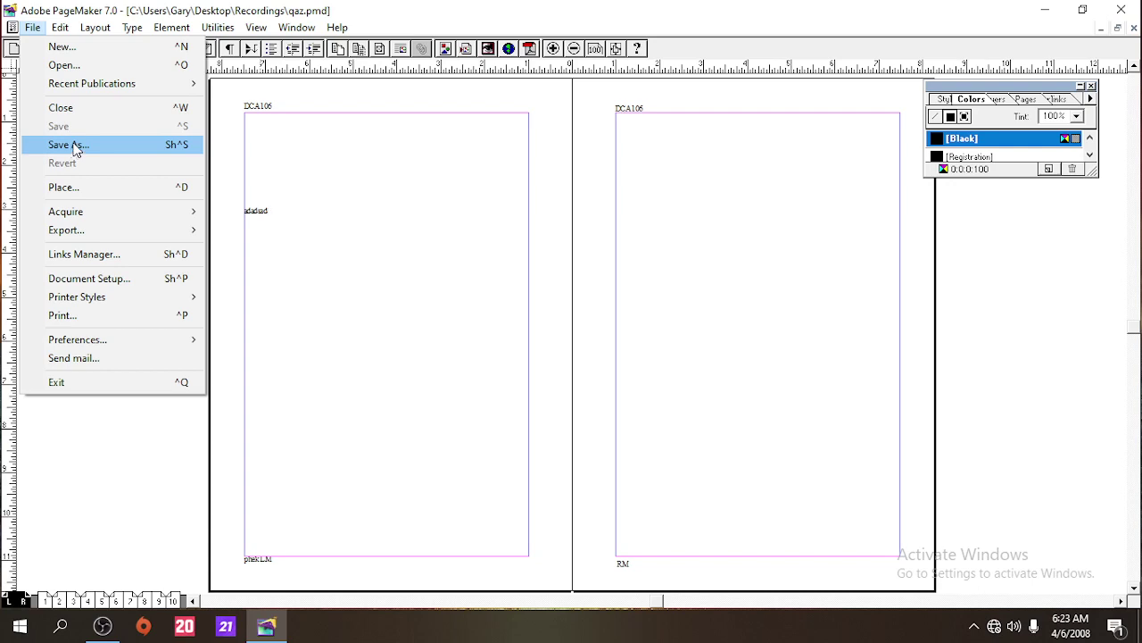
pyautogui.click(459, 10)
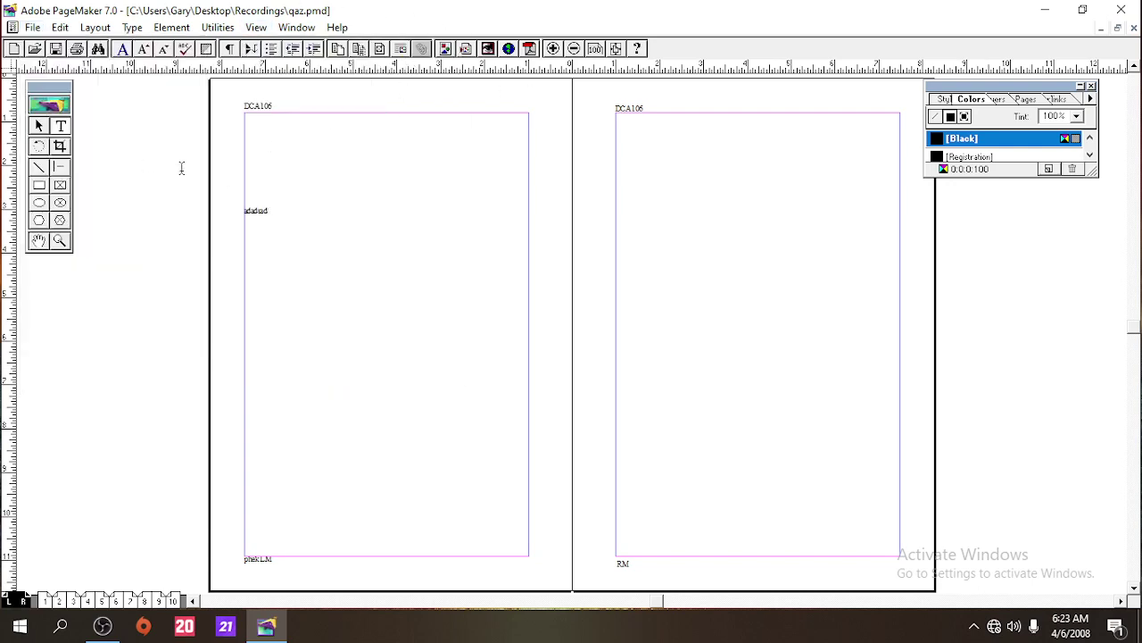
# Close the qaz publication and create a new one with the default document setup.
pyautogui.click(1133, 28)
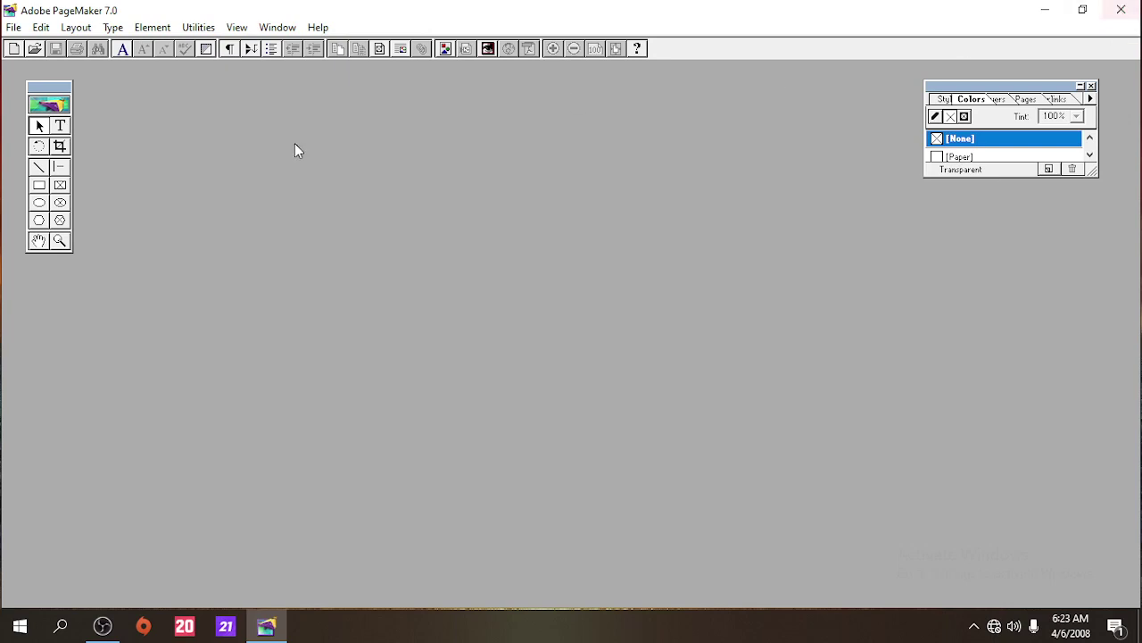
pyautogui.click(13, 28)
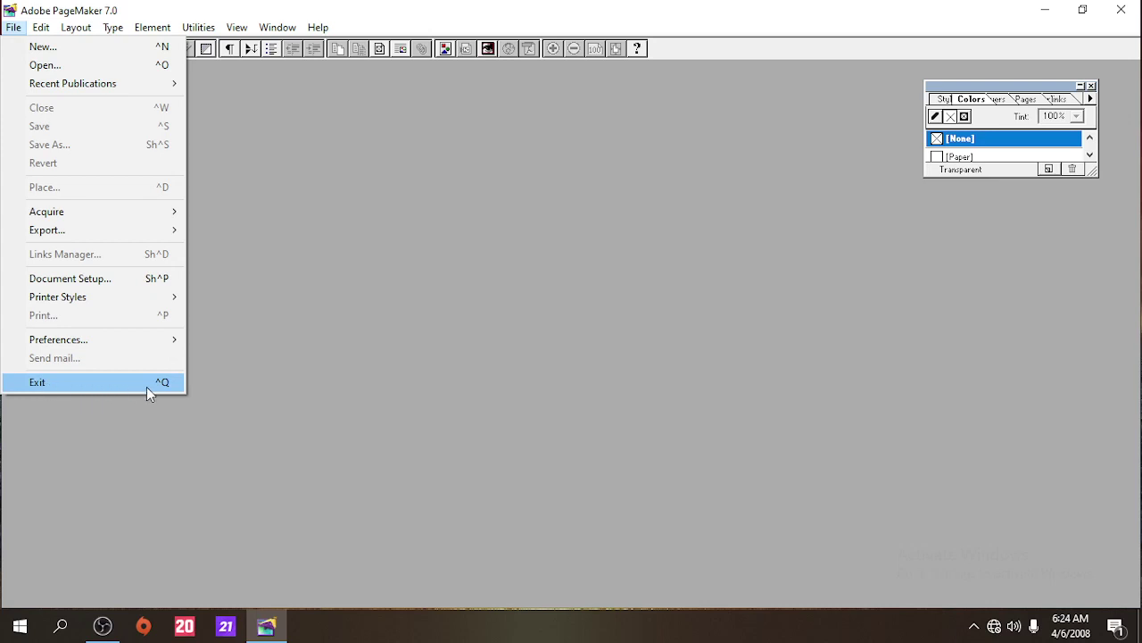
pyautogui.click(213, 342)
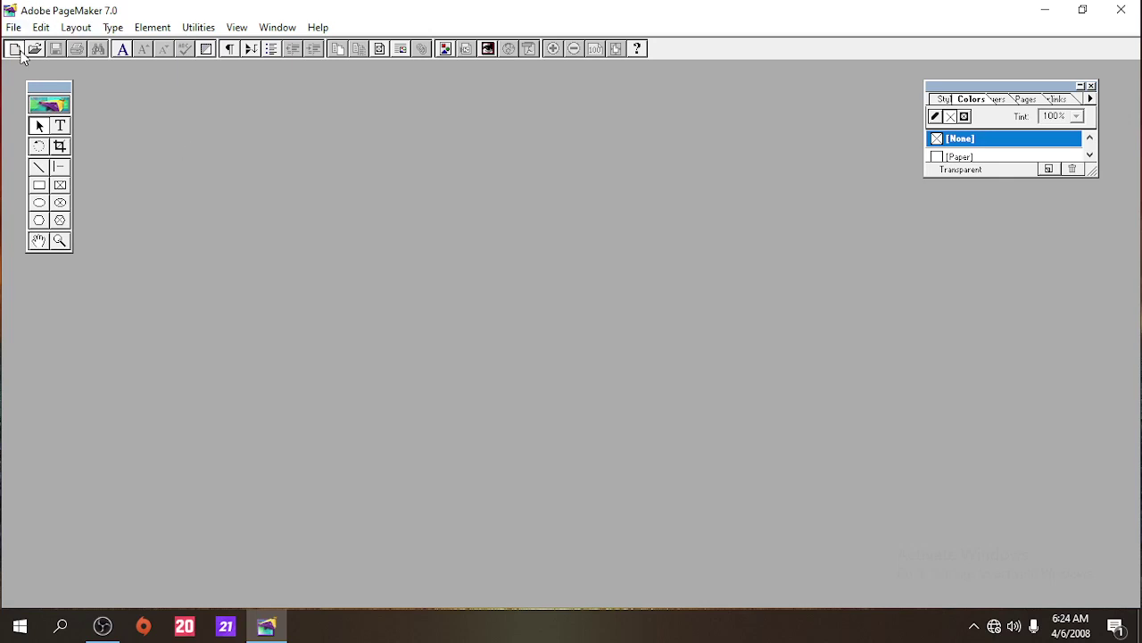
pyautogui.click(20, 50)
pyautogui.click(652, 177)
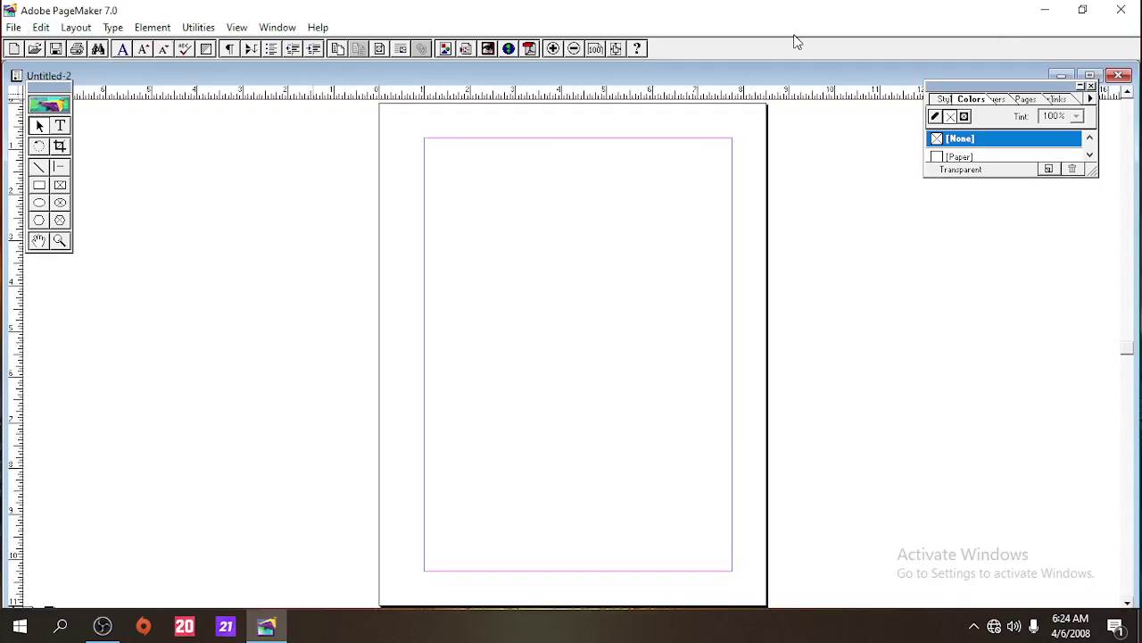
# Close the blank Untitled-2 publication after maximizing its window, and exit PageMaker to return to the desktop.
pyautogui.click(1090, 75)
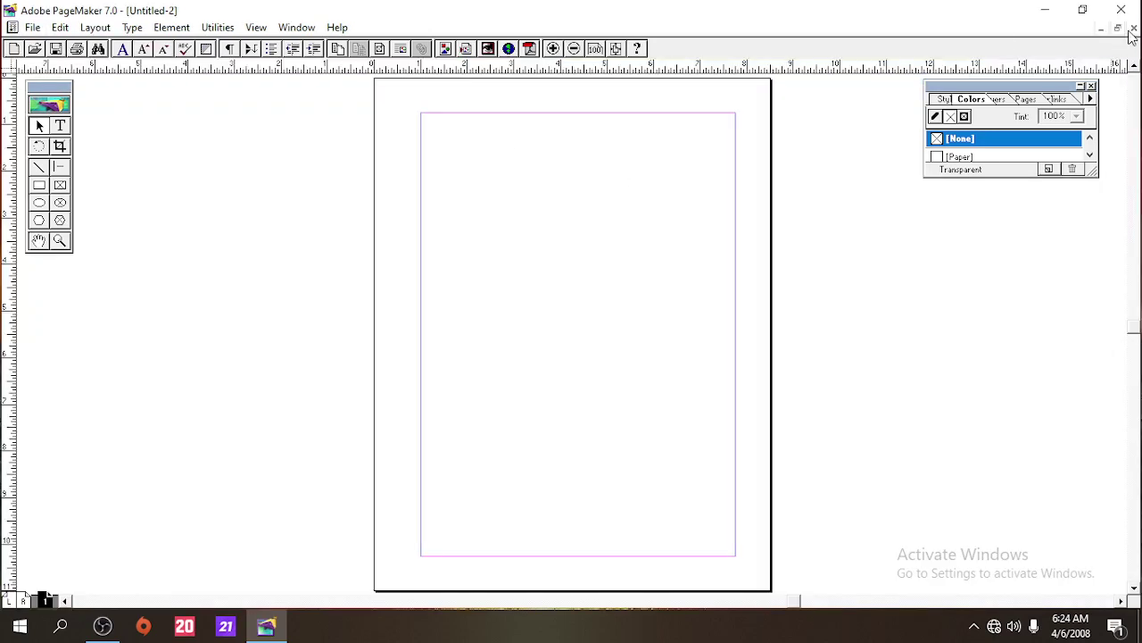
pyautogui.click(33, 27)
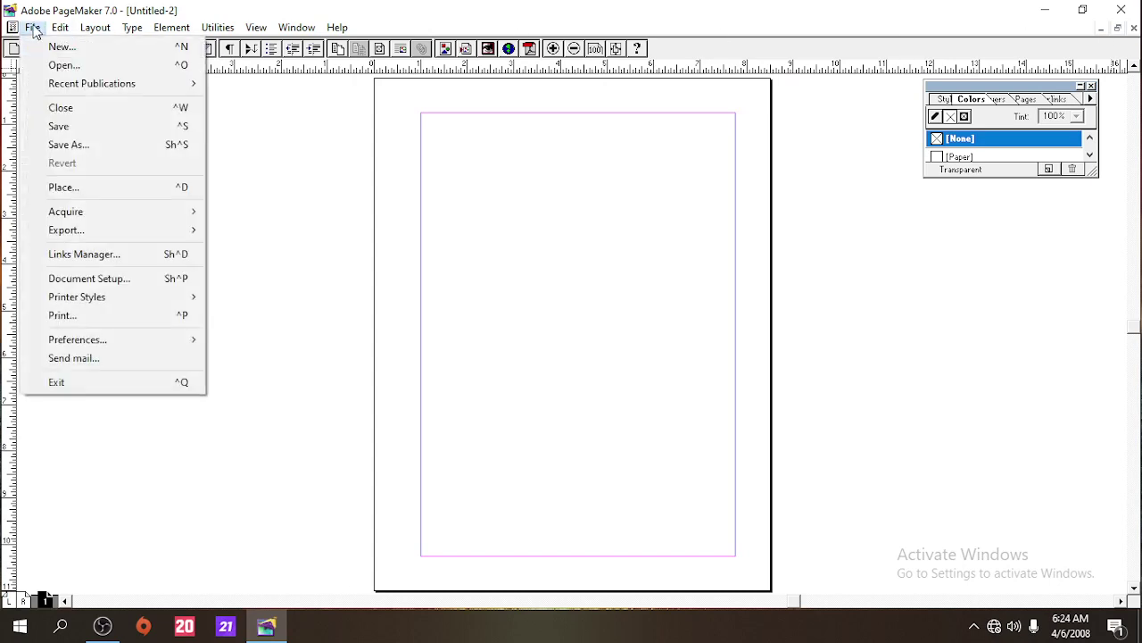
pyautogui.click(156, 110)
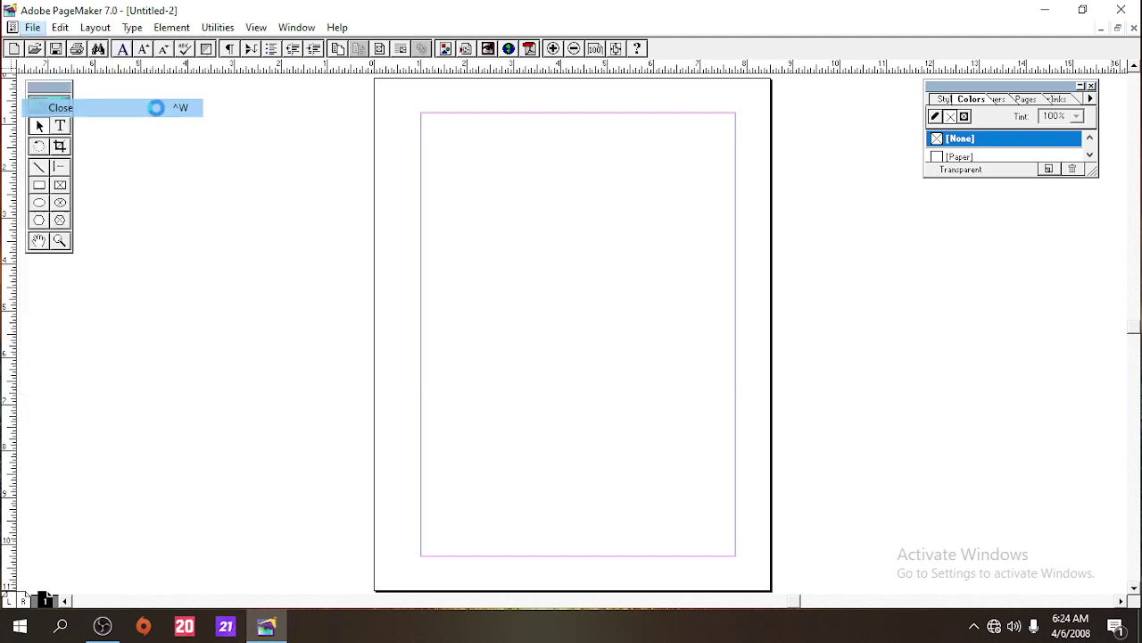
pyautogui.click(13, 28)
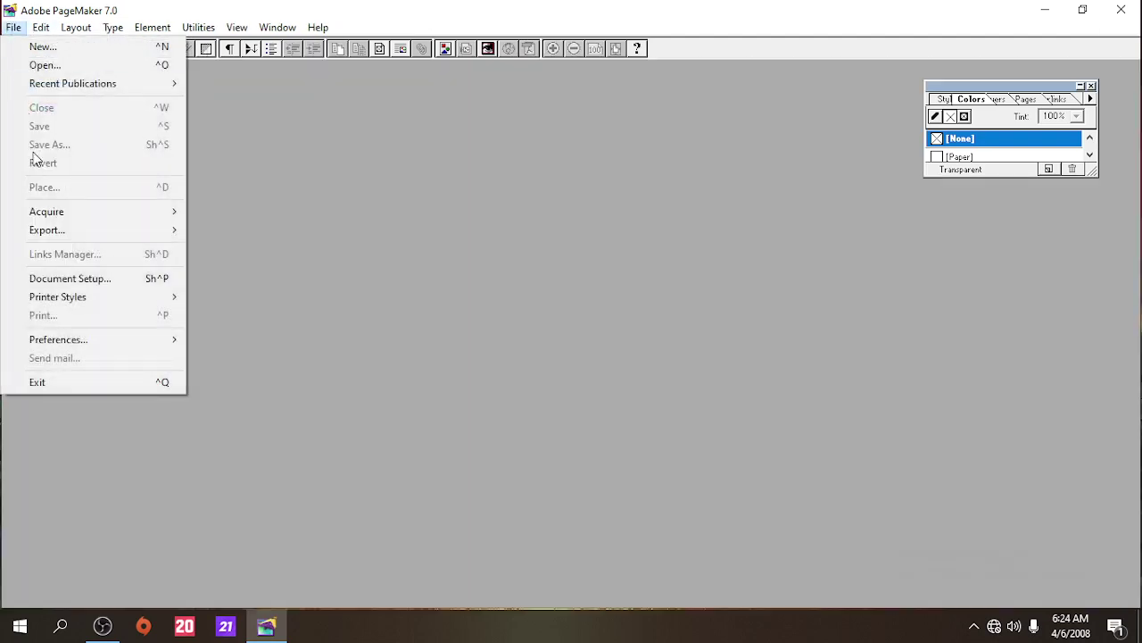
pyautogui.click(1122, 11)
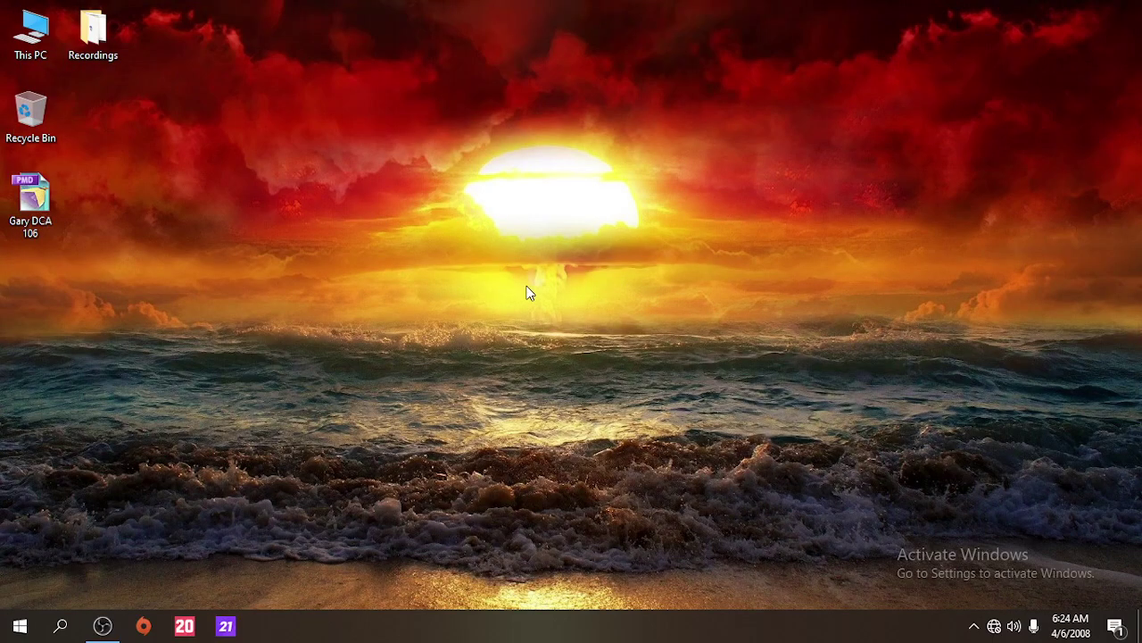
pyautogui.rightClick(467, 261)
pyautogui.click(492, 300)
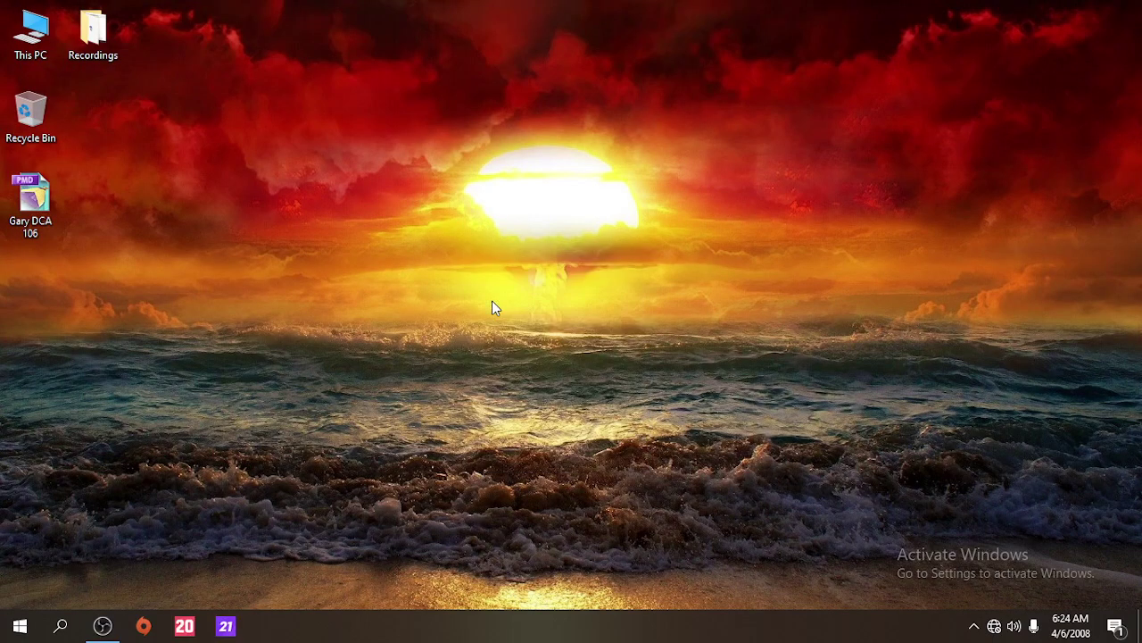